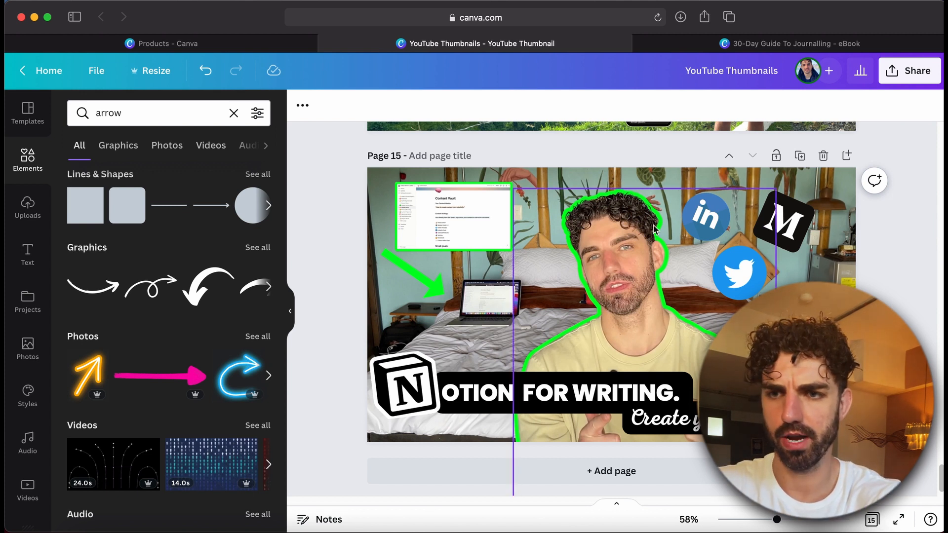
Duplicate page 15 of the thumbnail design
{"action": "scroll", "coordinate": [656, 231], "scroll_direction": "up", "scroll_amount": 5}
{"action": "scroll", "coordinate": [656, 230], "scroll_direction": "down", "scroll_amount": 6}
{"action": "left_click", "coordinate": [798, 147]}
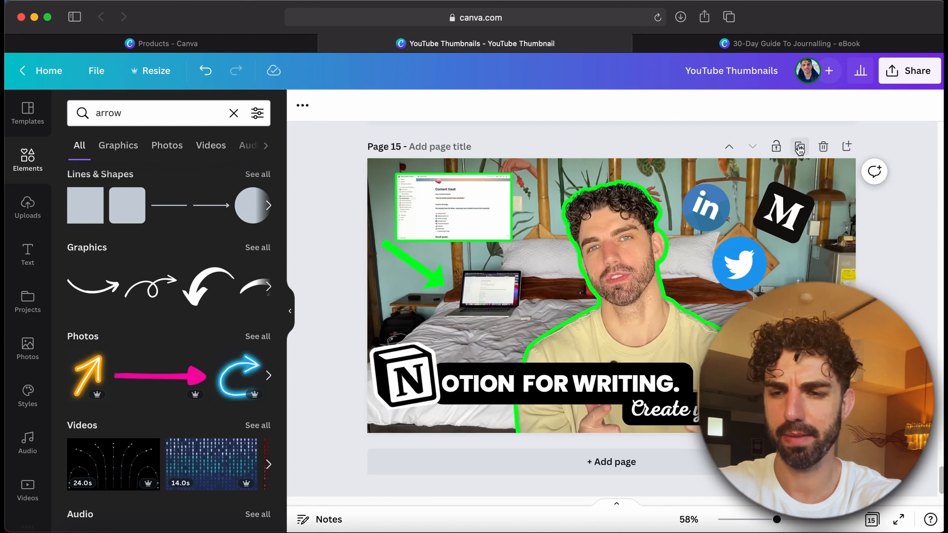
Delete all elements from the duplicated page 16 so it is blank
{"action": "left_click", "coordinate": [660, 242]}
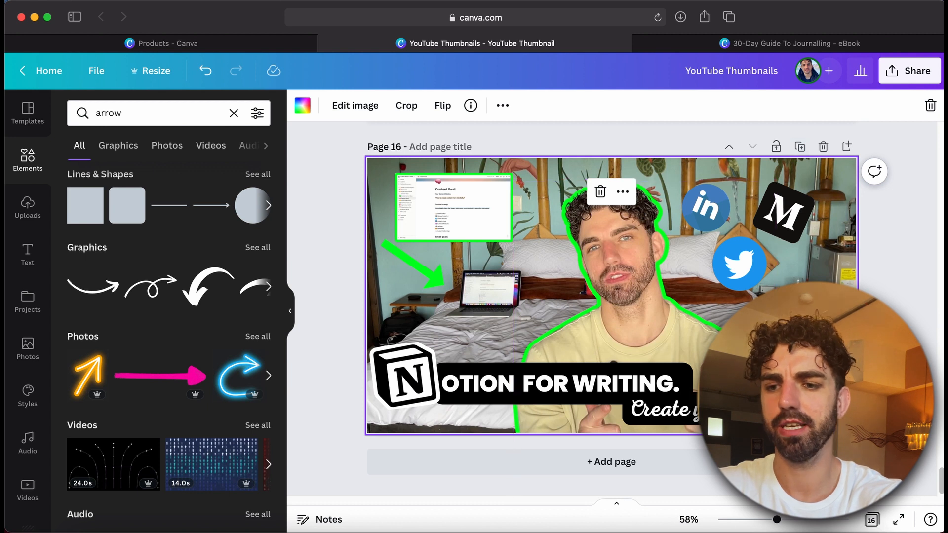
{"action": "key", "text": "ctrl+a"}
{"action": "key", "text": "Delete"}
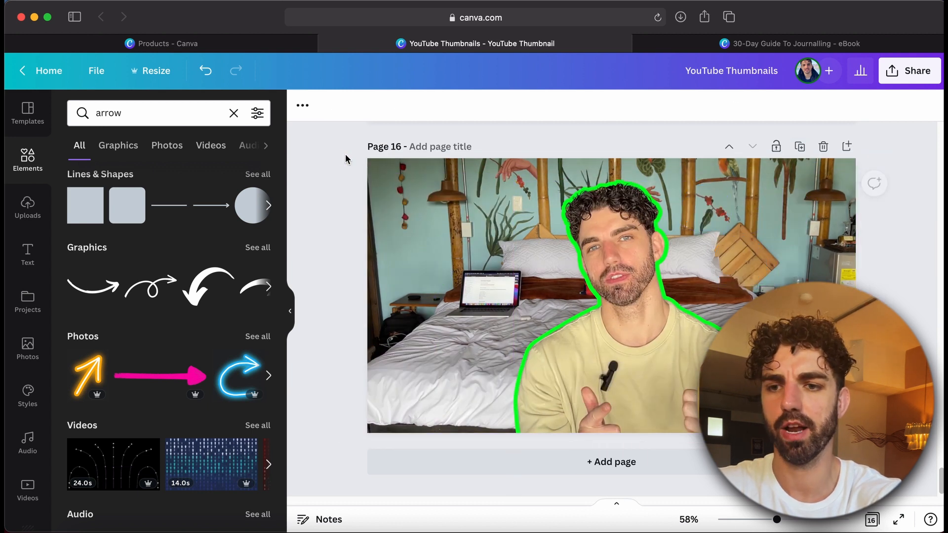
{"action": "left_click", "coordinate": [823, 148]}
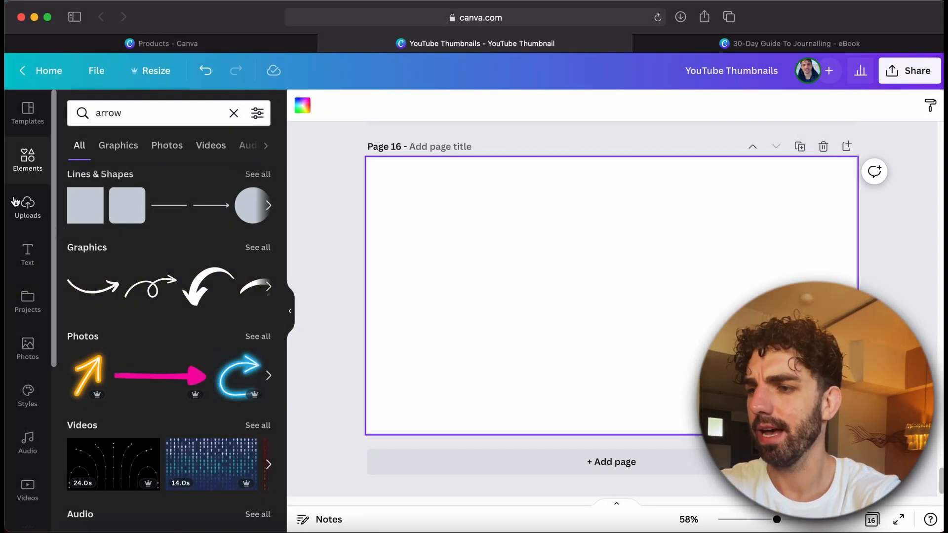
Add the uploaded bedroom photo of the man sitting on the bed to page 16
{"action": "left_click", "coordinate": [25, 172]}
{"action": "left_click", "coordinate": [27, 202]}
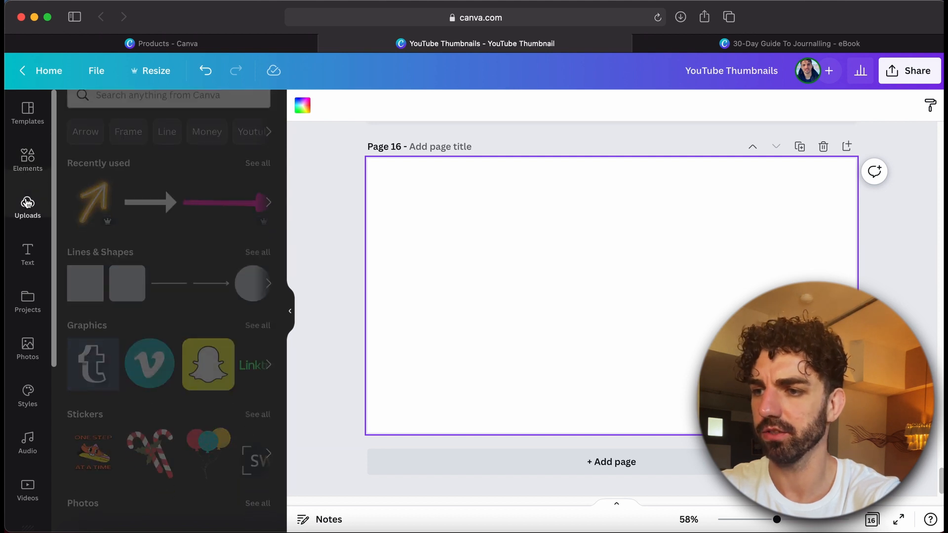
{"action": "scroll", "coordinate": [179, 299], "scroll_direction": "up", "scroll_amount": 1}
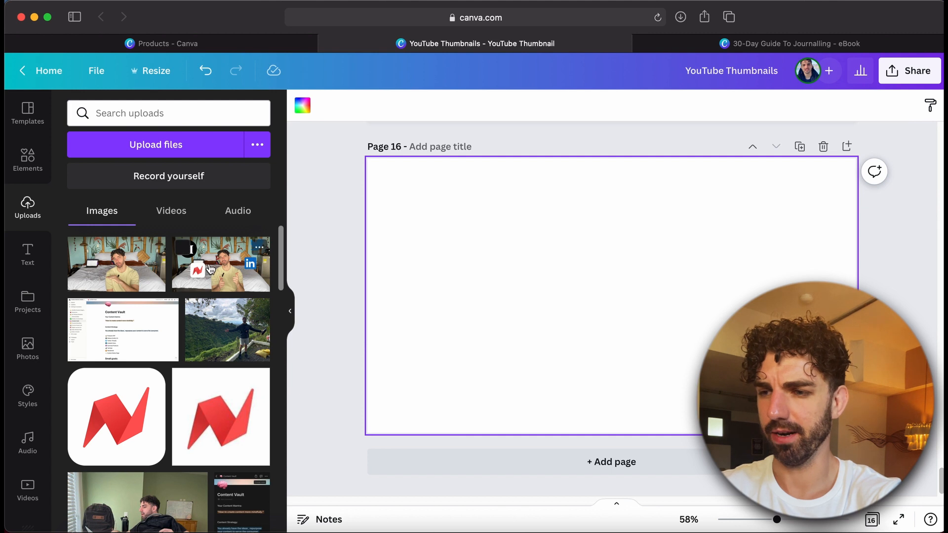
{"action": "scroll", "coordinate": [210, 269], "scroll_direction": "down", "scroll_amount": 10}
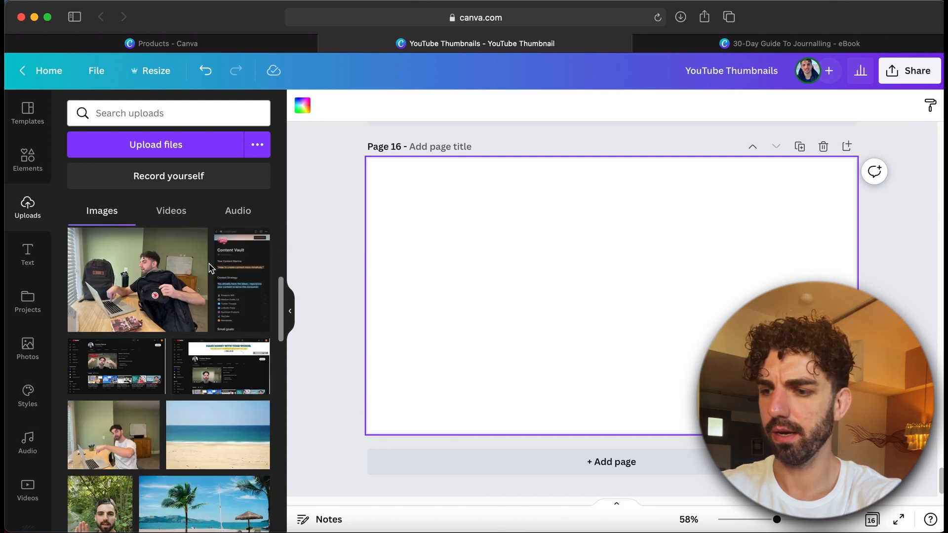
{"action": "scroll", "coordinate": [197, 272], "scroll_direction": "up", "scroll_amount": 8}
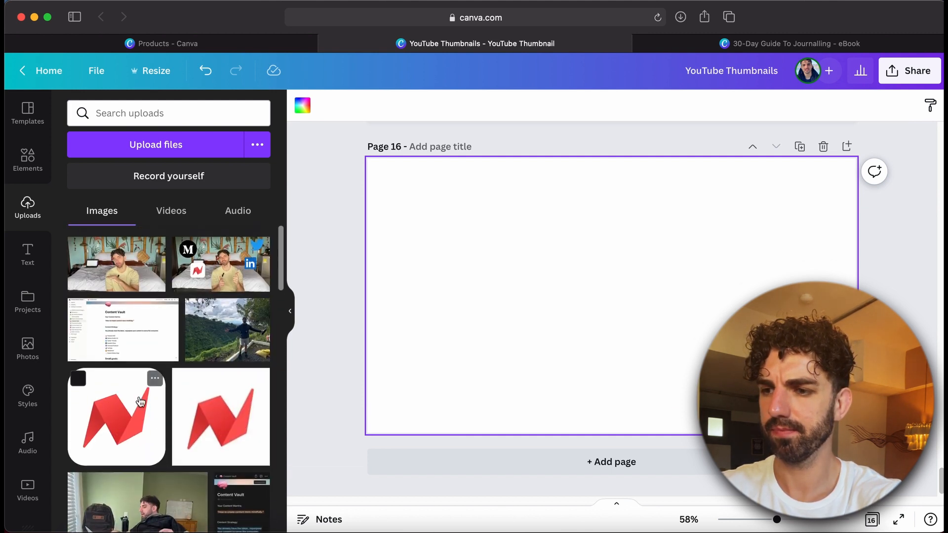
{"action": "left_click", "coordinate": [131, 281]}
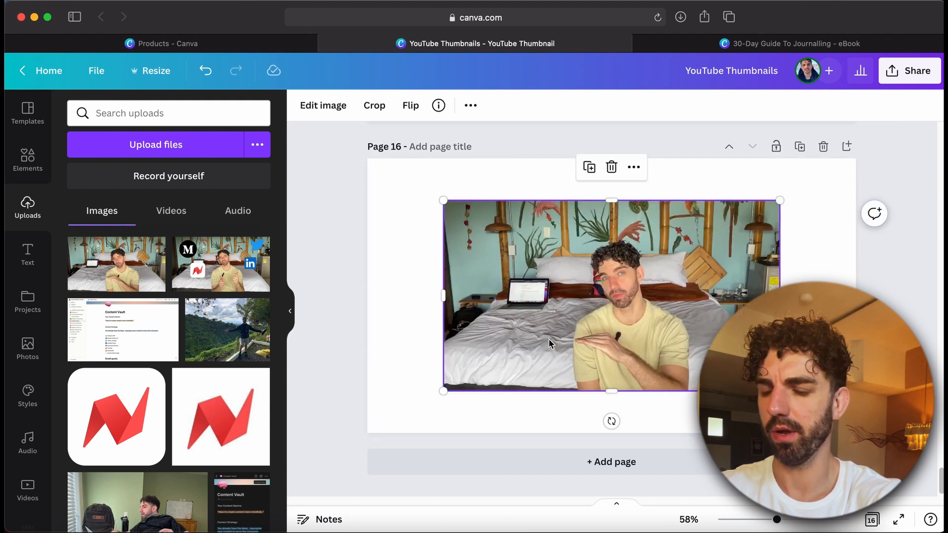
Remove the bedroom photo's background with Background Remover and apply it
{"action": "left_click_drag", "start_coordinate": [549, 339], "coordinate": [479, 300]}
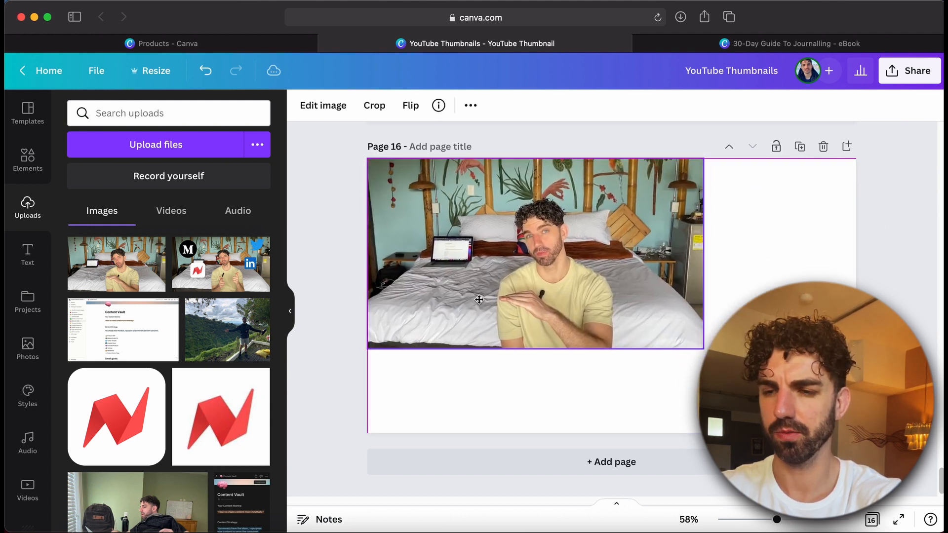
{"action": "key", "text": "super+z"}
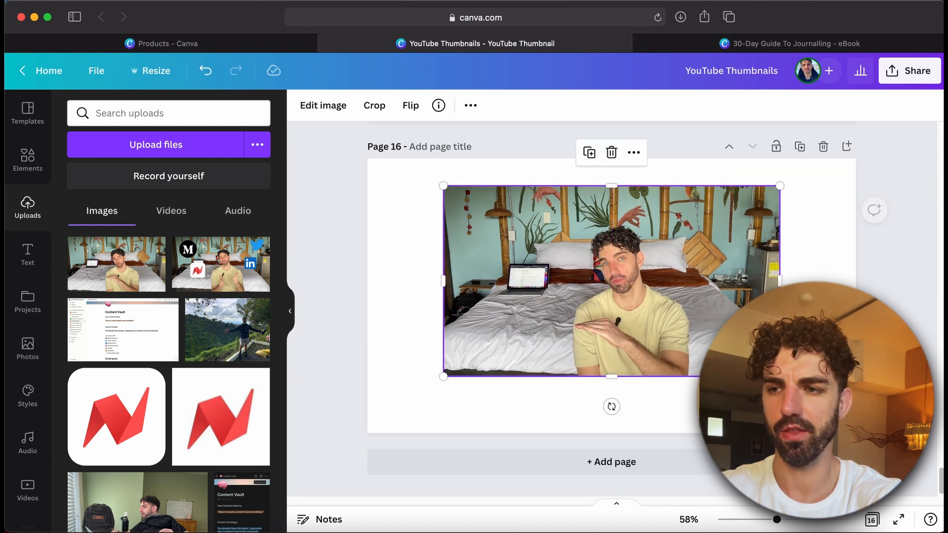
{"action": "left_click", "coordinate": [328, 110]}
{"action": "left_click", "coordinate": [132, 201]}
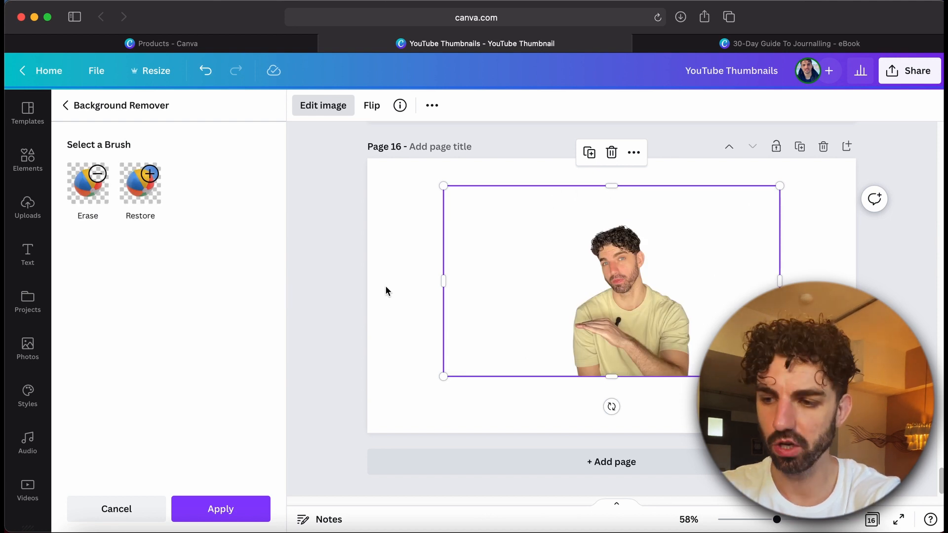
{"action": "left_click", "coordinate": [218, 517]}
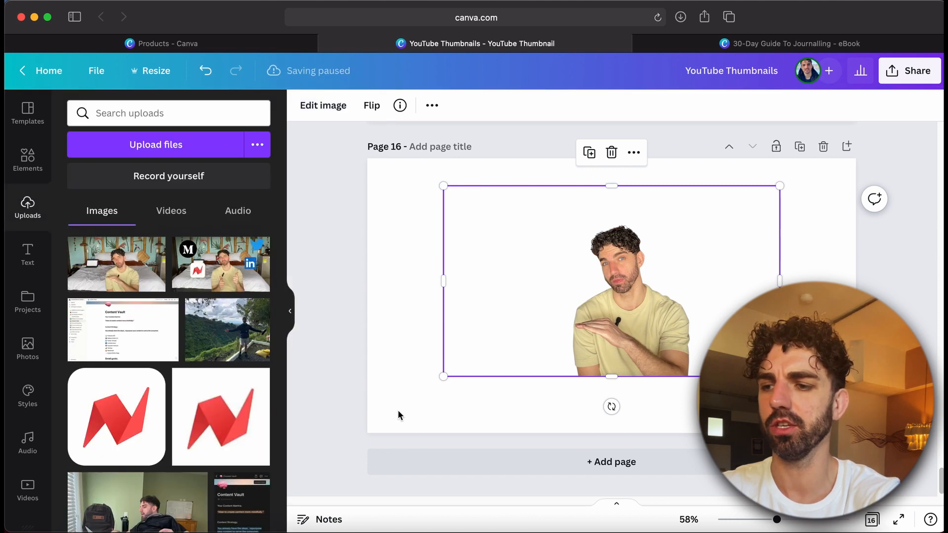
Add a mountain landscape photo from a 'landscape' photo search and send it behind the cutout
{"action": "left_click", "coordinate": [399, 411]}
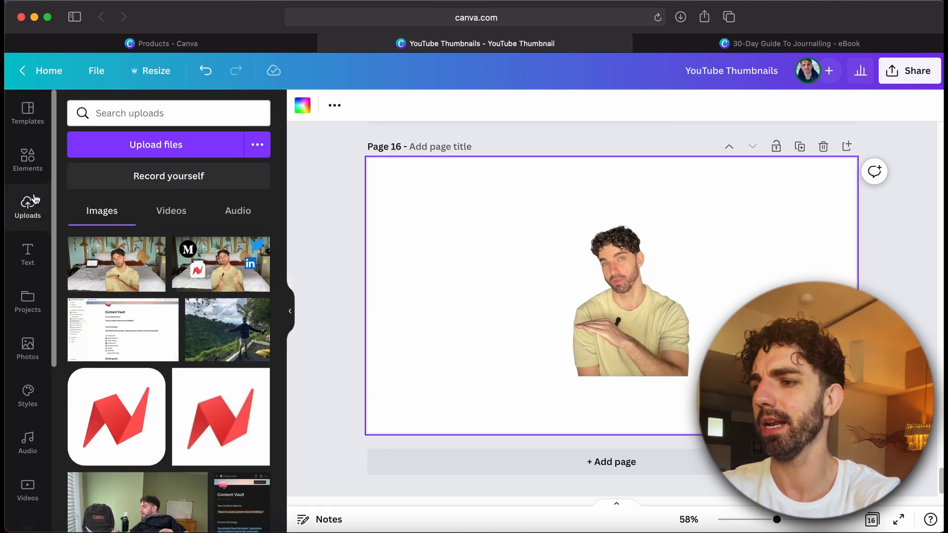
{"action": "left_click", "coordinate": [26, 349]}
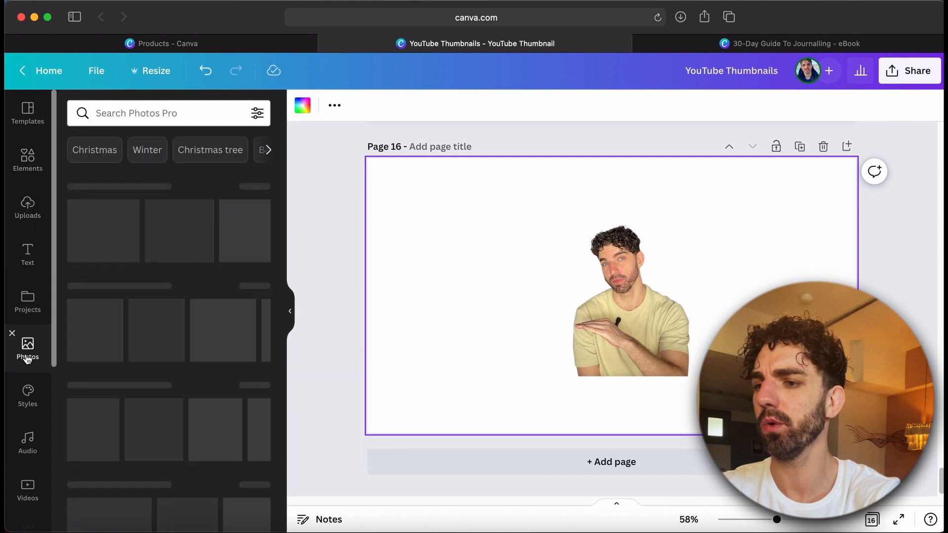
{"action": "left_click", "coordinate": [137, 112]}
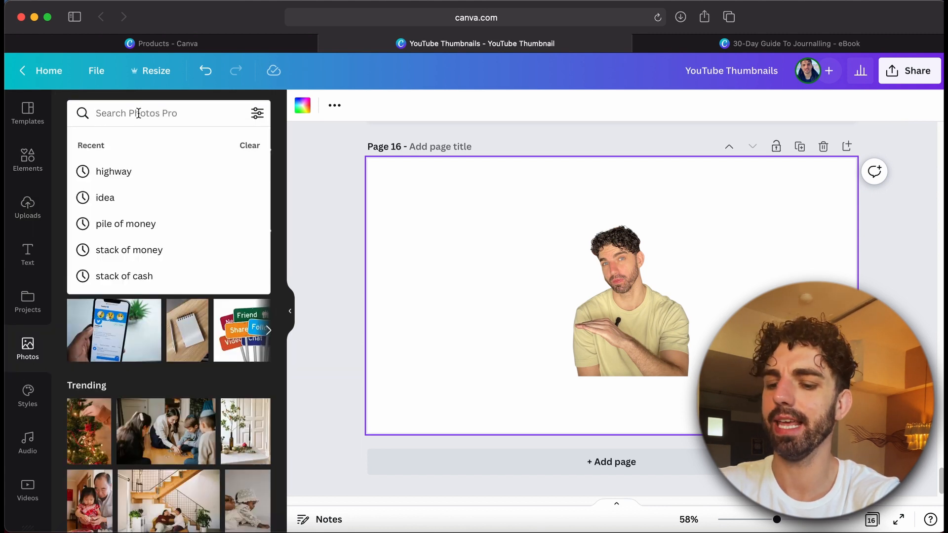
{"action": "type", "text": "landscape"}
{"action": "key", "text": "Return"}
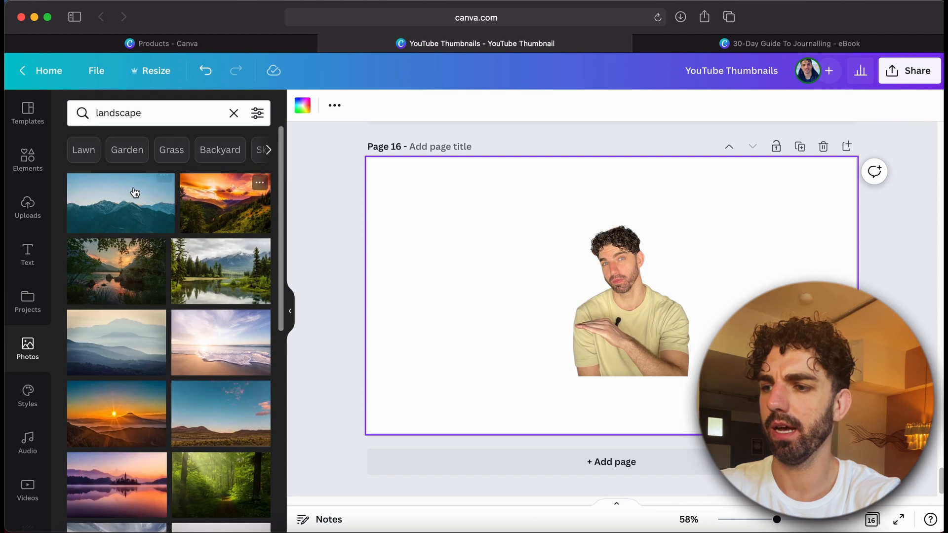
{"action": "left_click", "coordinate": [134, 194]}
{"action": "left_click_drag", "start_coordinate": [632, 390], "coordinate": [586, 361]}
{"action": "right_click", "coordinate": [726, 347]}
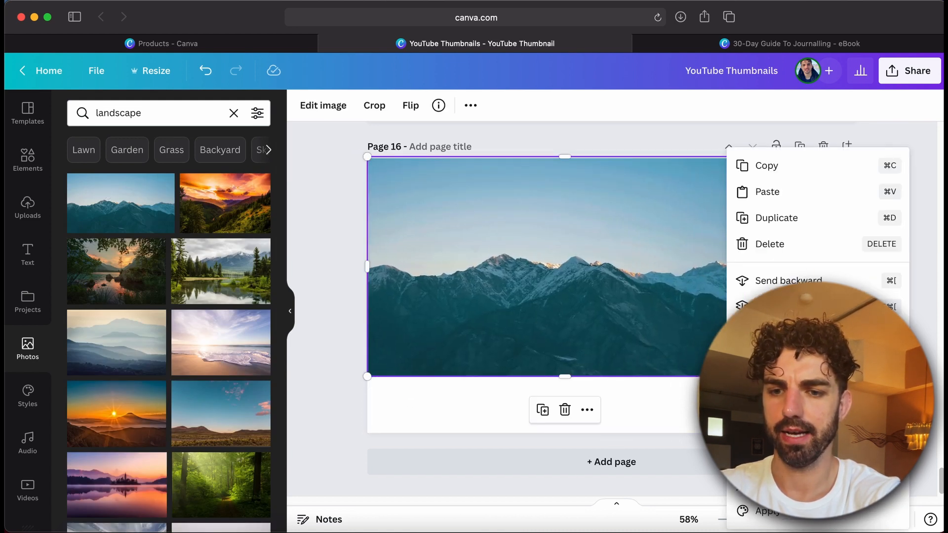
{"action": "left_click", "coordinate": [788, 281]}
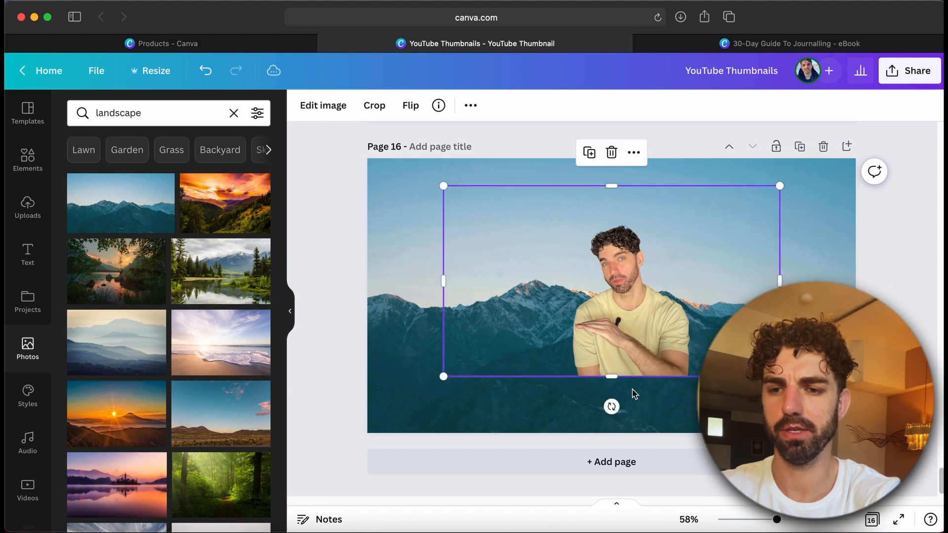
Enlarge the cutout of the man and move it down to the page's lower edge
{"action": "left_click_drag", "start_coordinate": [631, 395], "coordinate": [632, 413]}
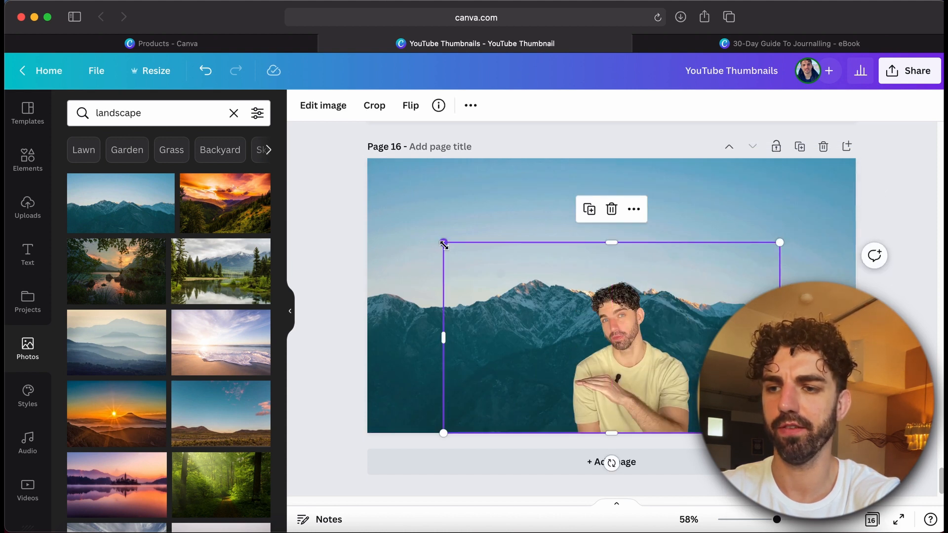
{"action": "left_click_drag", "start_coordinate": [443, 242], "coordinate": [414, 217]}
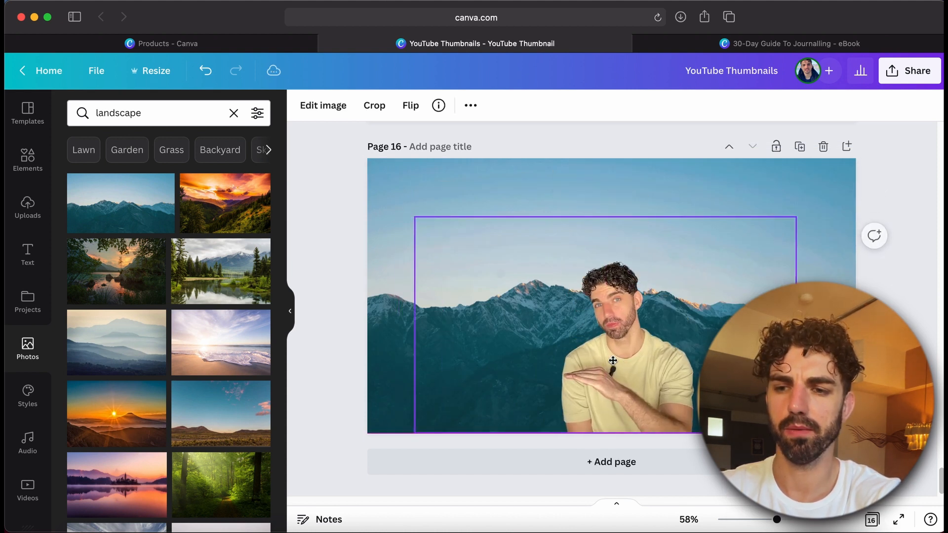
Delete the mountain landscape photo
{"action": "left_click", "coordinate": [441, 196]}
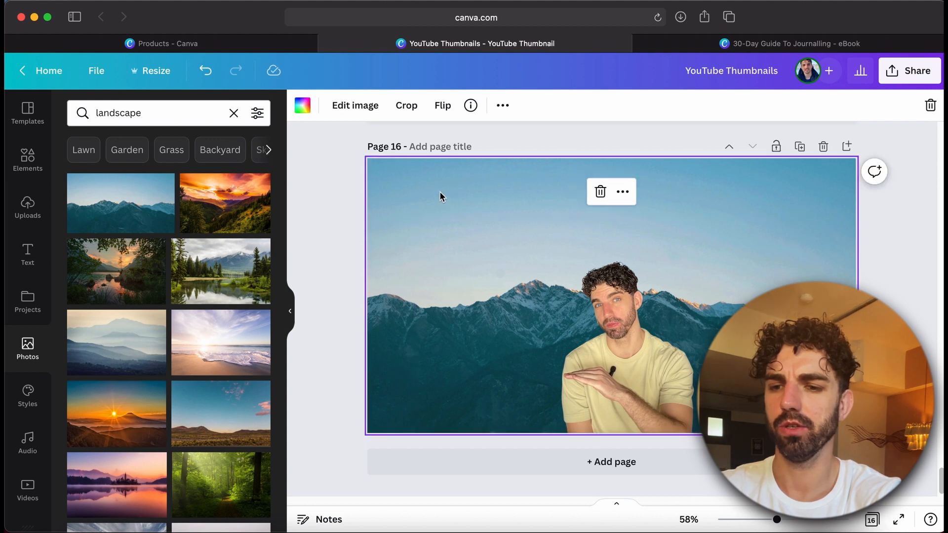
{"action": "key", "text": "Delete"}
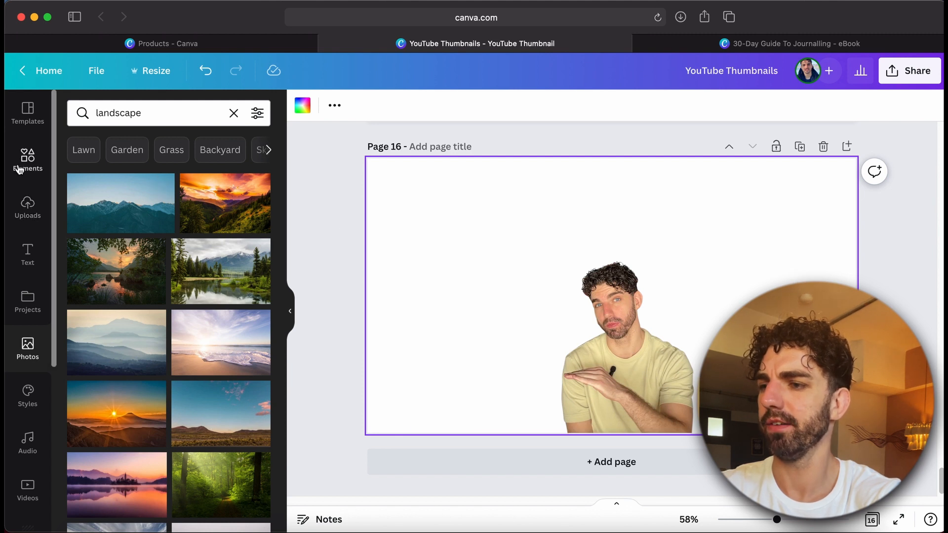
Add the bedroom photo again, stretch it to fill the page and send it to the back
{"action": "left_click", "coordinate": [27, 207]}
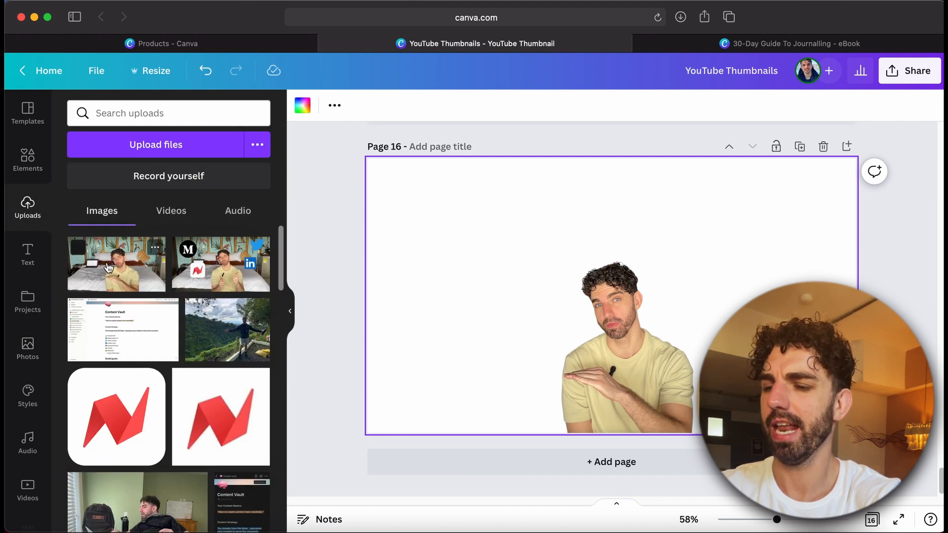
{"action": "left_click", "coordinate": [108, 267]}
{"action": "left_click_drag", "start_coordinate": [591, 304], "coordinate": [514, 262]}
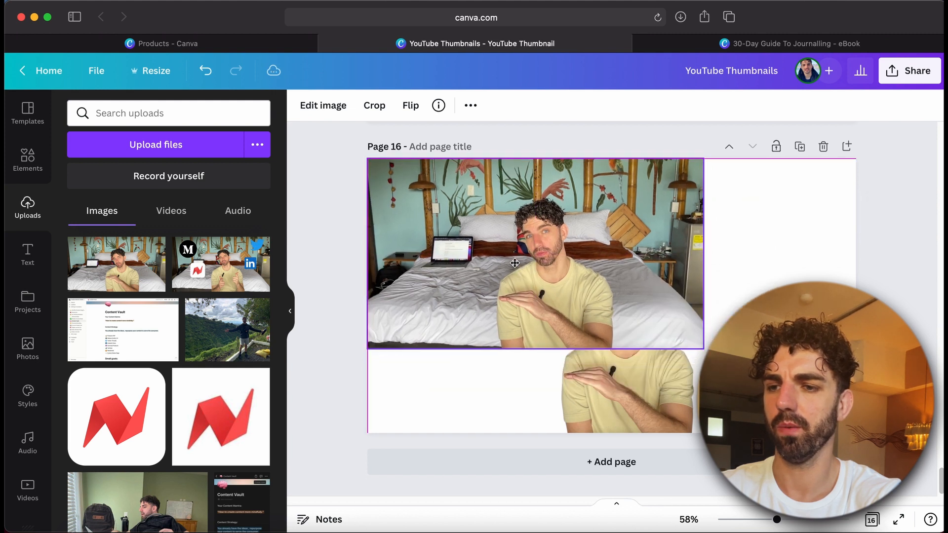
{"action": "left_click_drag", "start_coordinate": [700, 347], "coordinate": [856, 435]}
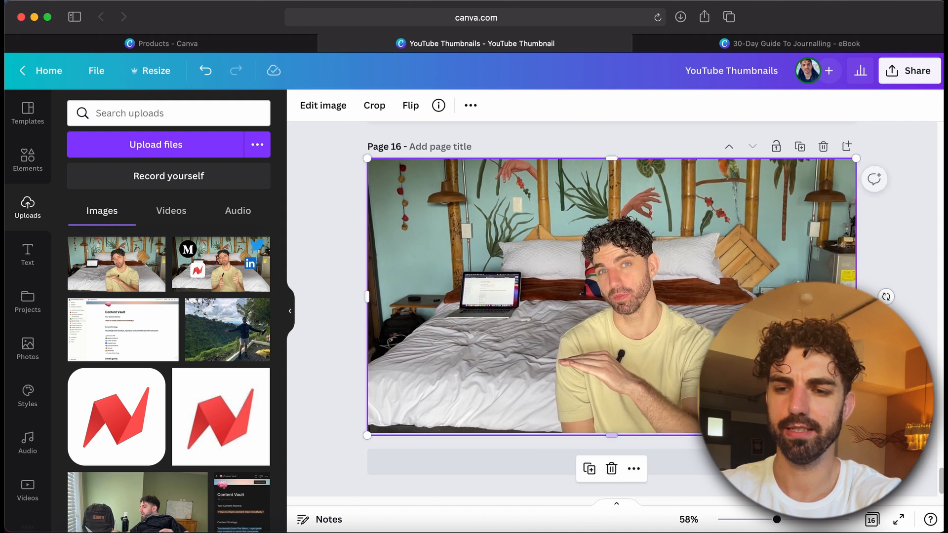
{"action": "right_click", "coordinate": [699, 306]}
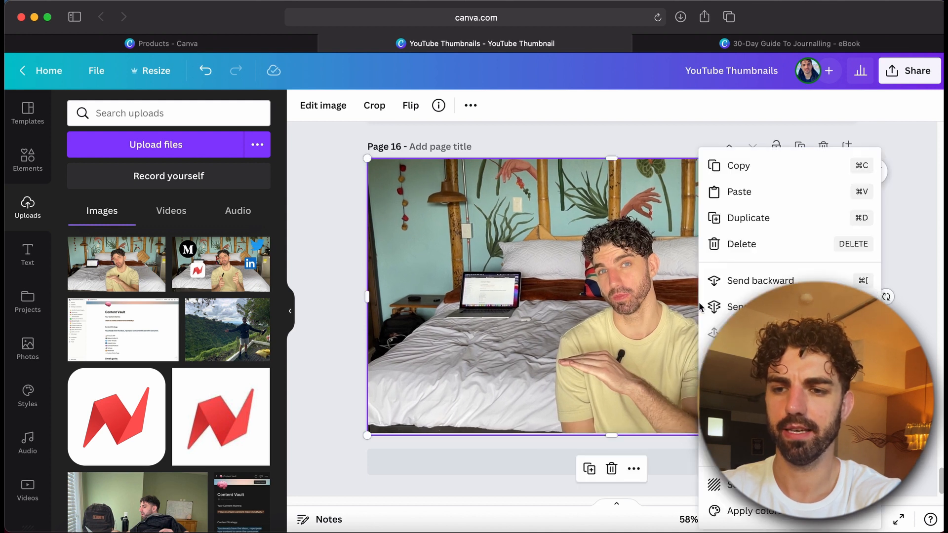
{"action": "left_click", "coordinate": [737, 487]}
Enlarge the cutout and align it over the man in the background photo
{"action": "left_click", "coordinate": [612, 383]}
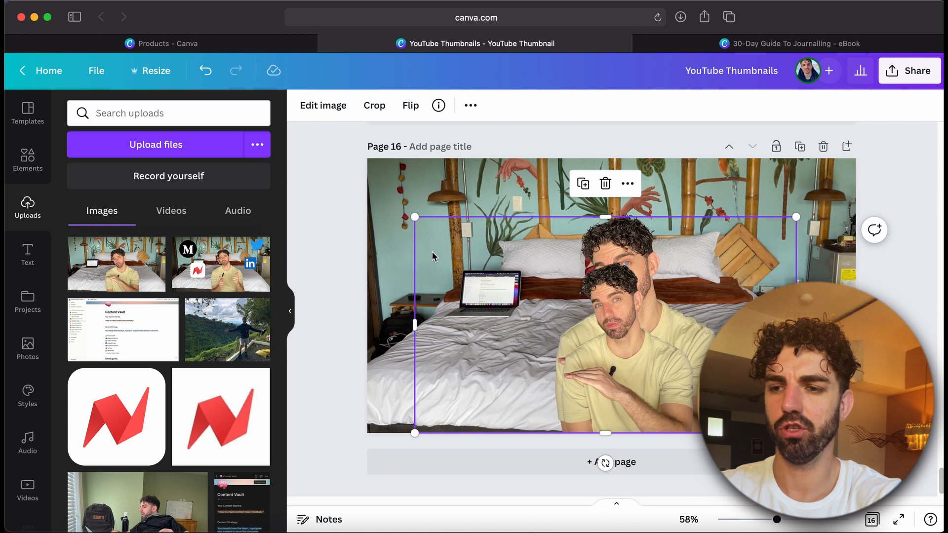
{"action": "left_click_drag", "start_coordinate": [415, 219], "coordinate": [312, 112]}
{"action": "left_click_drag", "start_coordinate": [582, 341], "coordinate": [650, 344]}
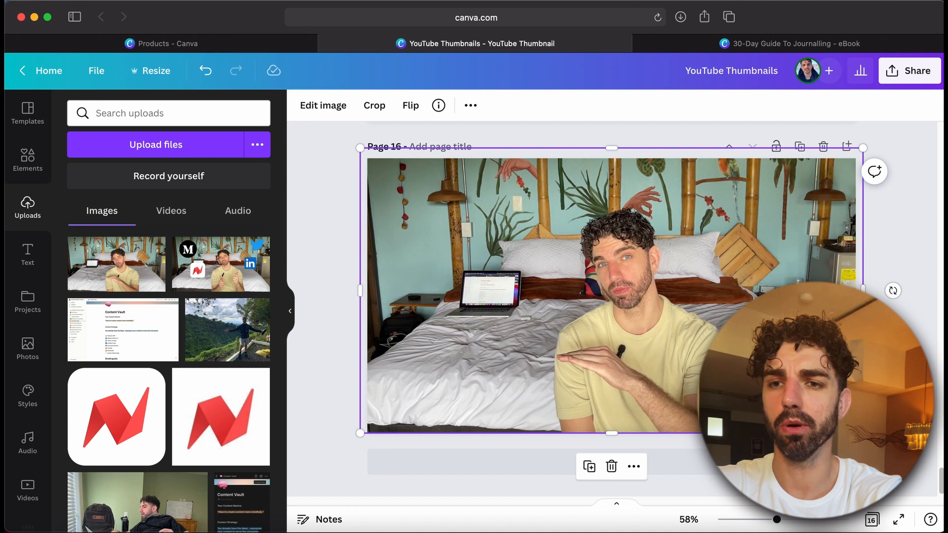
Open a new browser tab and go to YouTube
{"action": "left_click", "coordinate": [729, 17]}
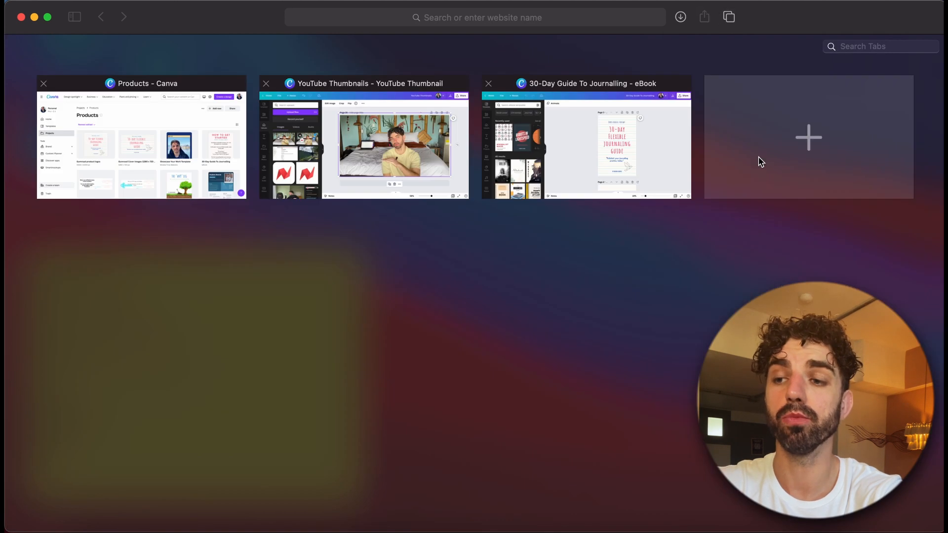
{"action": "left_click", "coordinate": [759, 160]}
{"action": "type", "text": "you"}
{"action": "key", "text": "Return"}
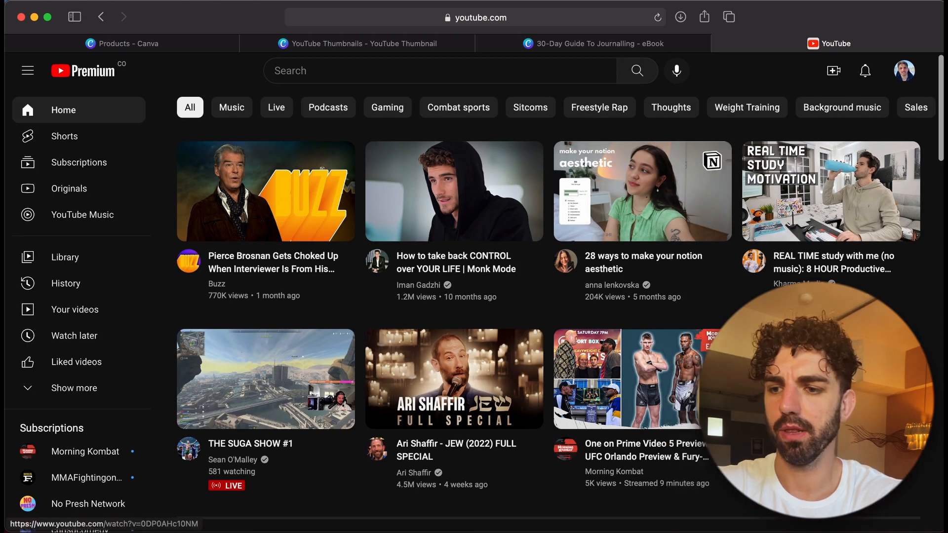
Browse the YouTube home feed's video thumbnails
{"action": "scroll", "coordinate": [784, 271], "scroll_direction": "down", "scroll_amount": 10}
{"action": "scroll", "coordinate": [783, 271], "scroll_direction": "down", "scroll_amount": 6}
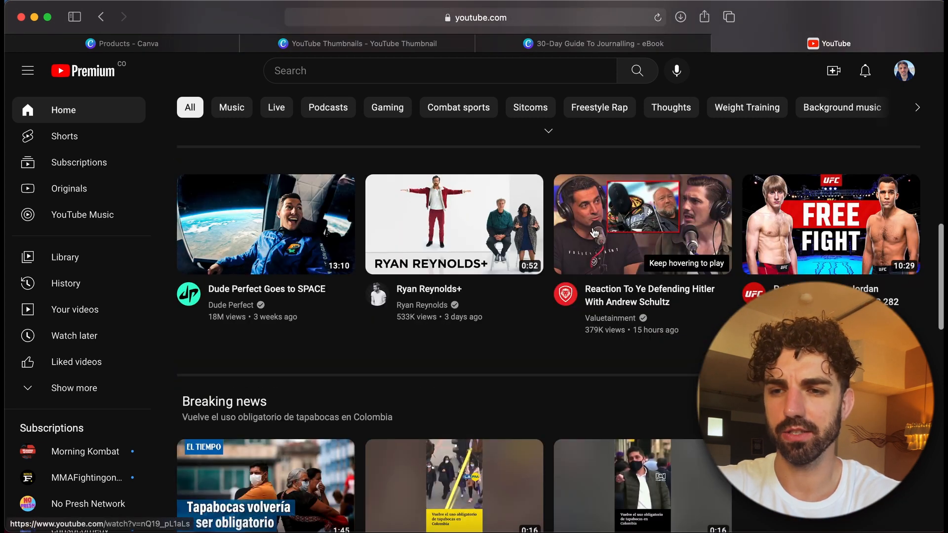
{"action": "mouse_move", "coordinate": [607, 238]}
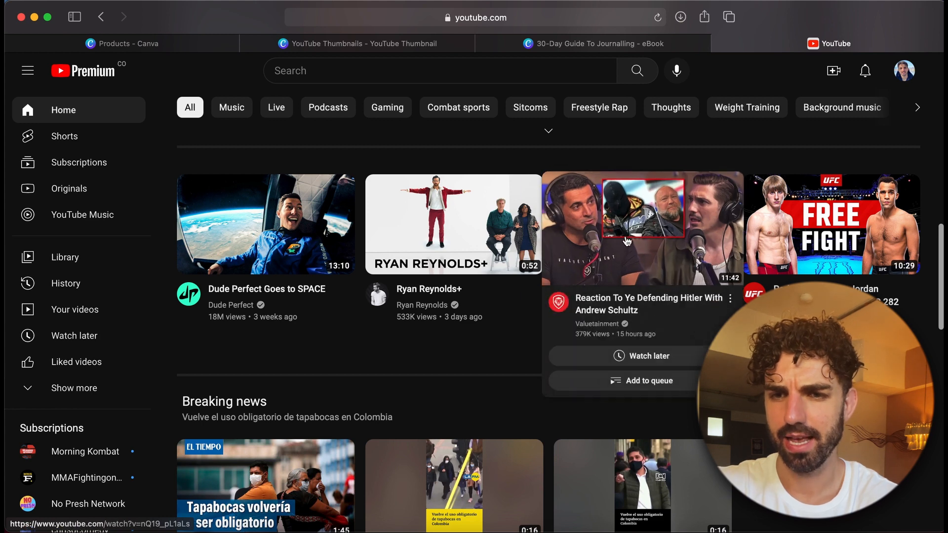
{"action": "scroll", "coordinate": [543, 296], "scroll_direction": "down", "scroll_amount": 5}
{"action": "scroll", "coordinate": [830, 138], "scroll_direction": "down", "scroll_amount": 8}
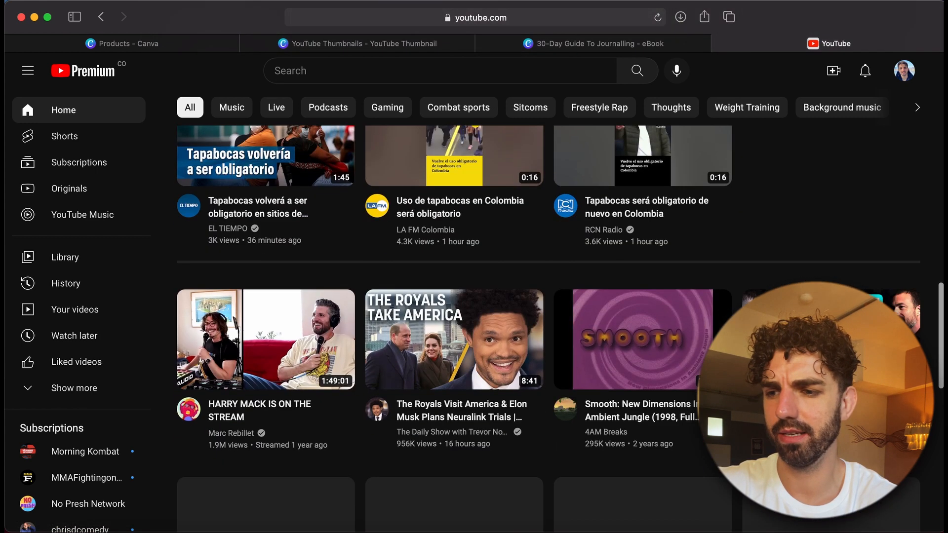
{"action": "scroll", "coordinate": [829, 148], "scroll_direction": "down", "scroll_amount": 6}
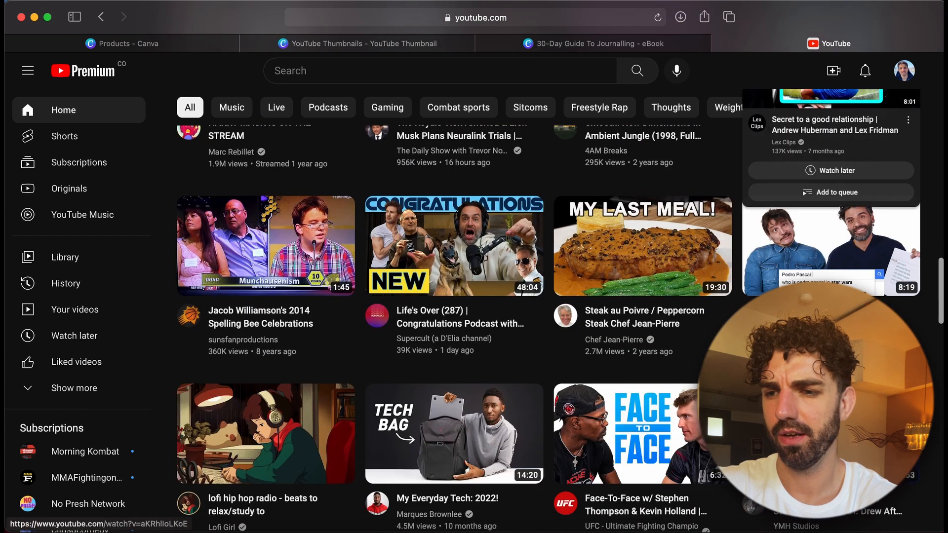
Browse more YouTube thumbnails, then switch back to the YouTube Thumbnails design tab
{"action": "scroll", "coordinate": [674, 420], "scroll_direction": "down", "scroll_amount": 8}
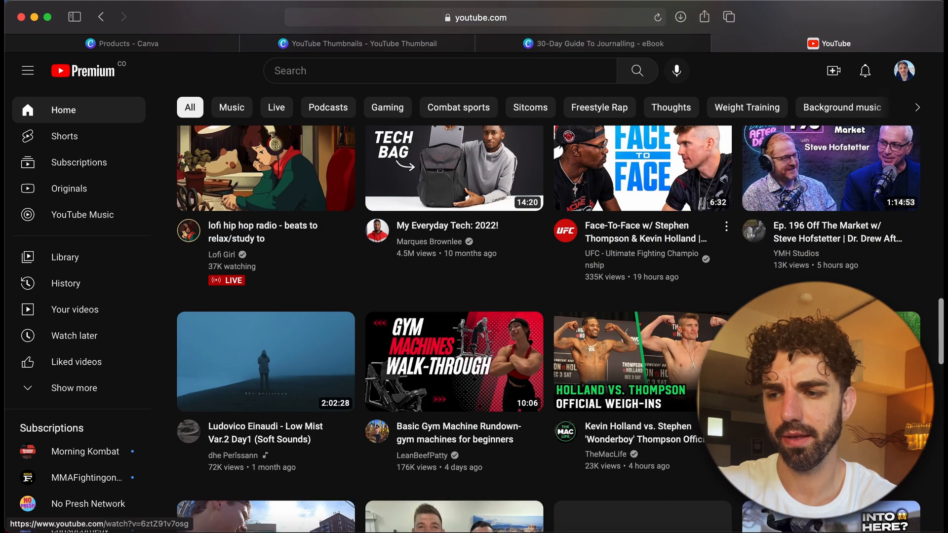
{"action": "scroll", "coordinate": [637, 276], "scroll_direction": "down", "scroll_amount": 3}
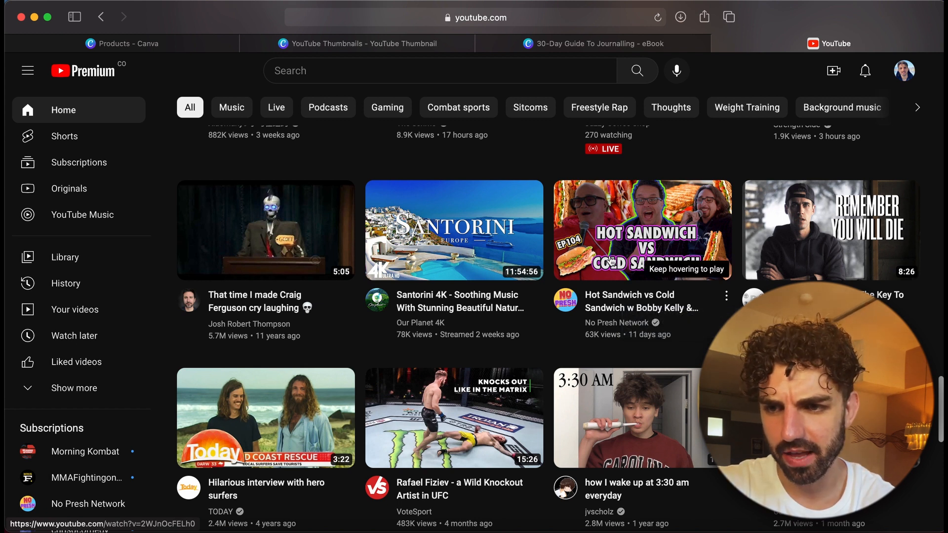
{"action": "mouse_move", "coordinate": [613, 262]}
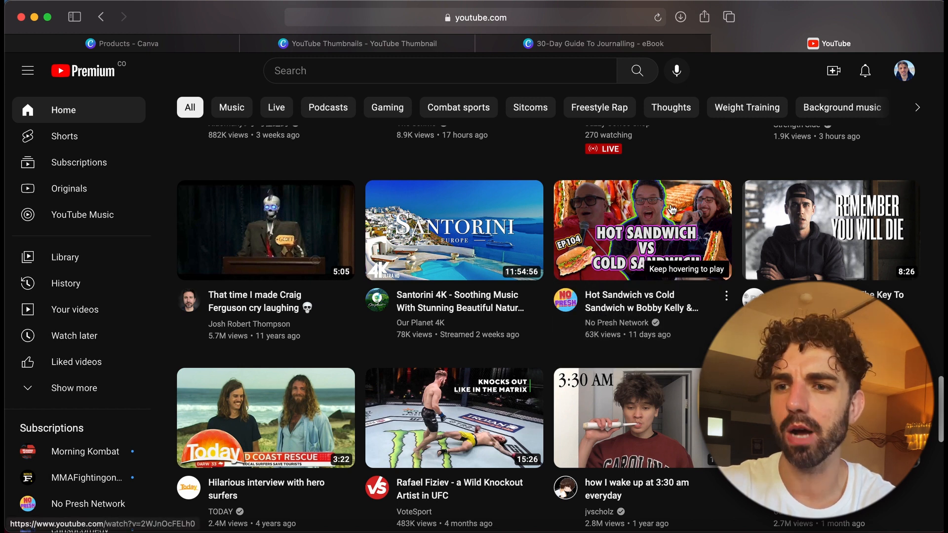
{"action": "left_click", "coordinate": [603, 43]}
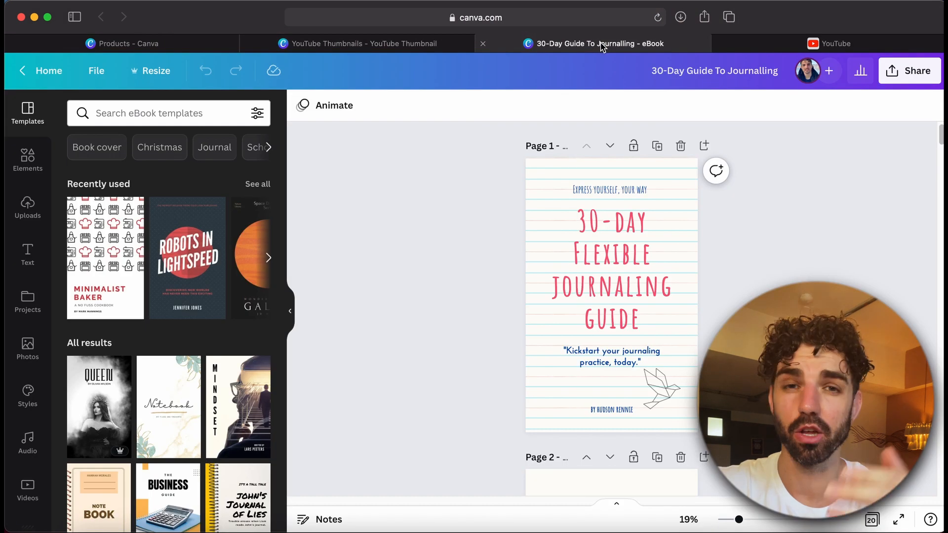
{"action": "left_click", "coordinate": [329, 44]}
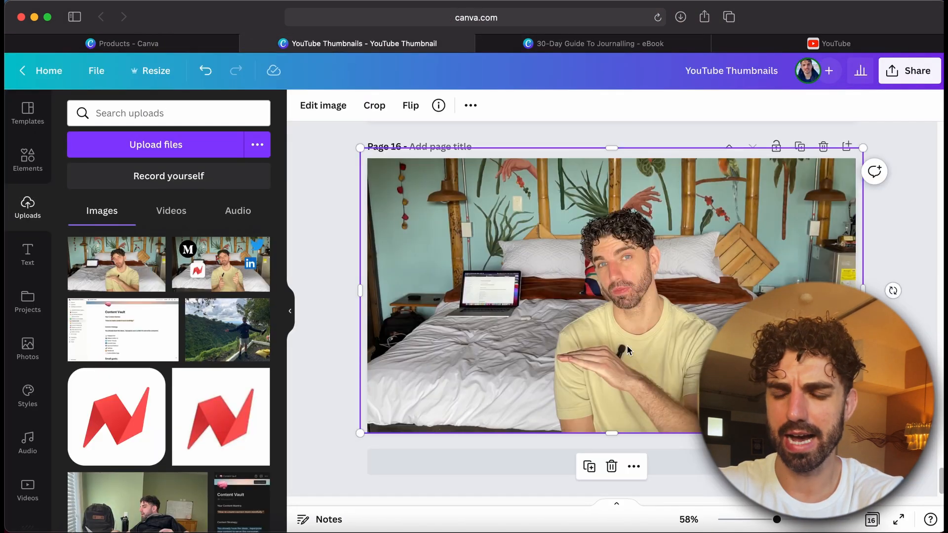
Add a Glow shadow effect to the background-removed cutout and open its settings
{"action": "mouse_move", "coordinate": [614, 351]}
{"action": "left_mouse_down"}
{"action": "mouse_move", "coordinate": [512, 344]}
{"action": "mouse_move", "coordinate": [441, 308]}
{"action": "mouse_move", "coordinate": [566, 312]}
{"action": "mouse_move", "coordinate": [514, 344]}
{"action": "mouse_move", "coordinate": [626, 346]}
{"action": "left_mouse_up"}
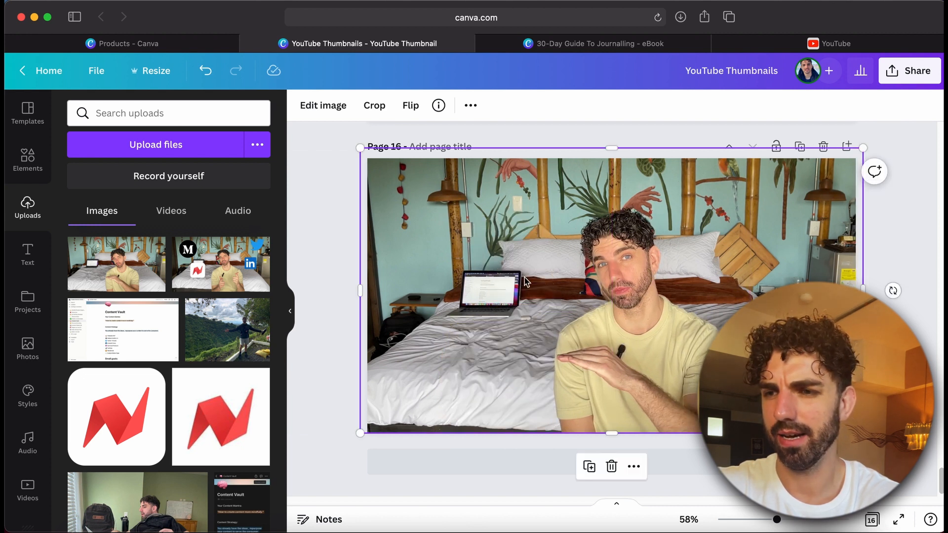
{"action": "left_click", "coordinate": [322, 106]}
{"action": "scroll", "coordinate": [210, 256], "scroll_direction": "down", "scroll_amount": 5}
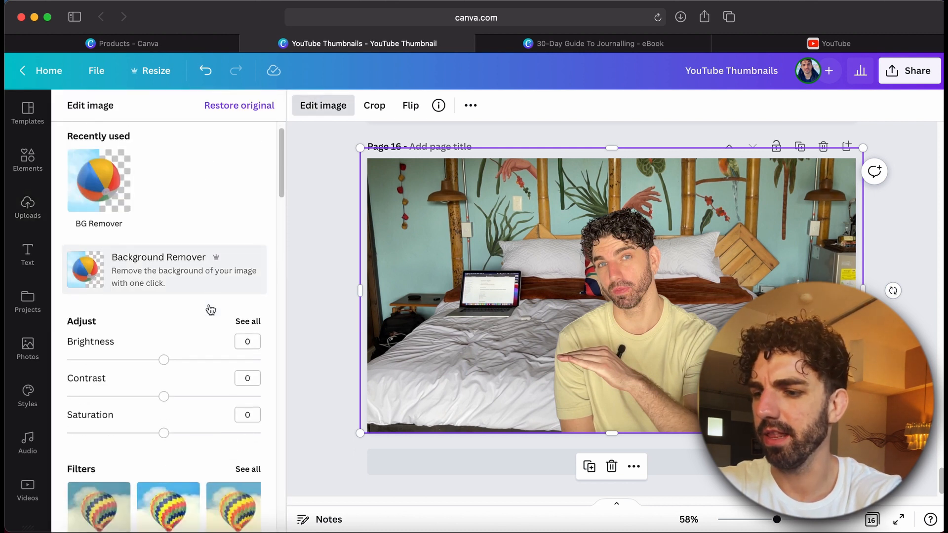
{"action": "scroll", "coordinate": [211, 310], "scroll_direction": "down", "scroll_amount": 2}
{"action": "scroll", "coordinate": [210, 310], "scroll_direction": "up", "scroll_amount": 3}
{"action": "scroll", "coordinate": [210, 309], "scroll_direction": "down", "scroll_amount": 4}
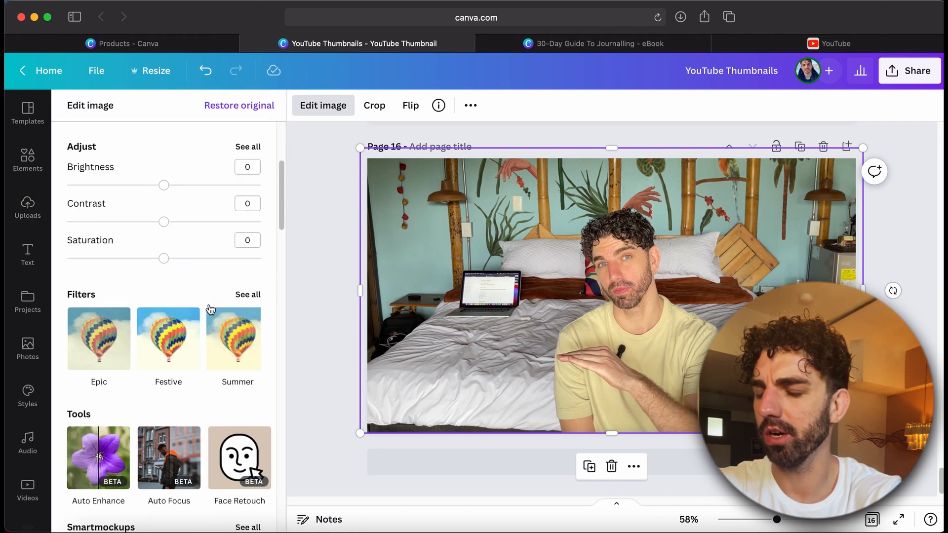
{"action": "scroll", "coordinate": [210, 309], "scroll_direction": "down", "scroll_amount": 4}
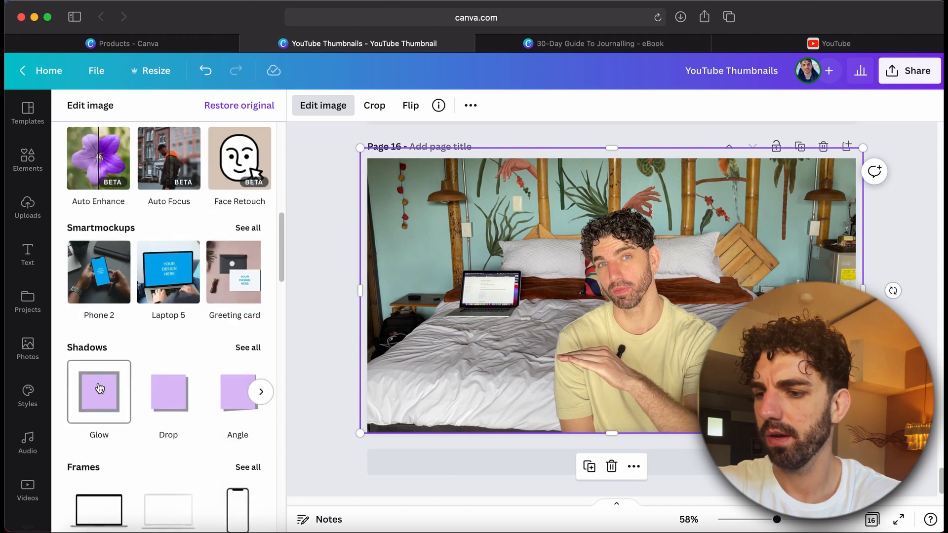
{"action": "scroll", "coordinate": [127, 365], "scroll_direction": "down", "scroll_amount": 1}
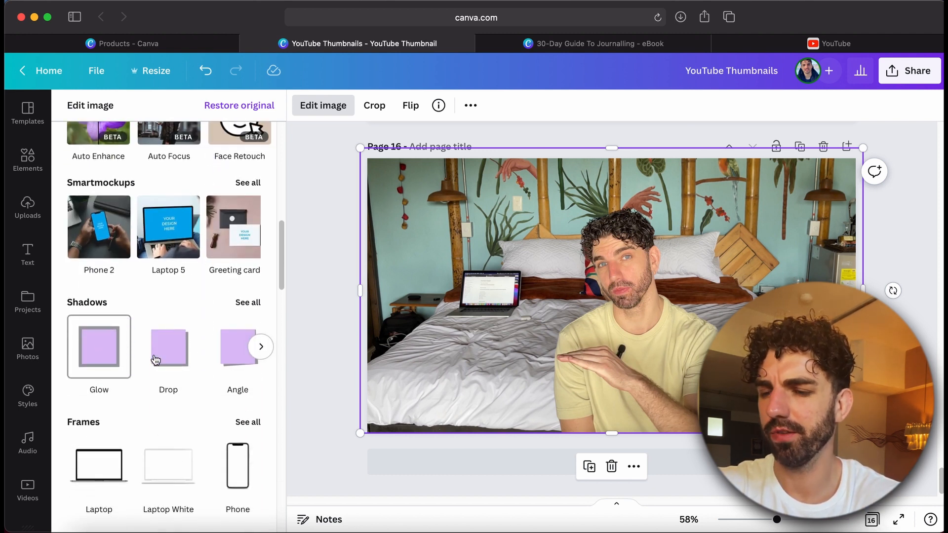
{"action": "left_click", "coordinate": [99, 346]}
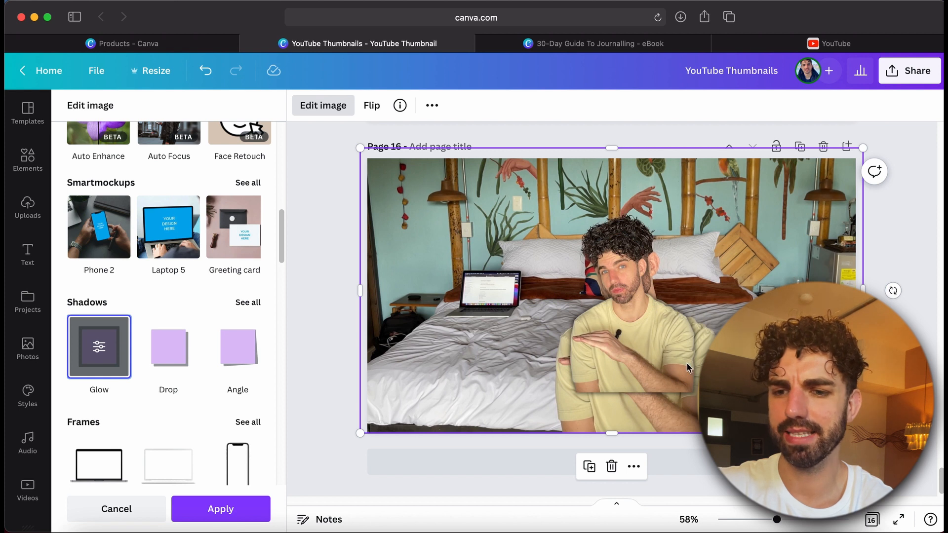
{"action": "left_click", "coordinate": [101, 348]}
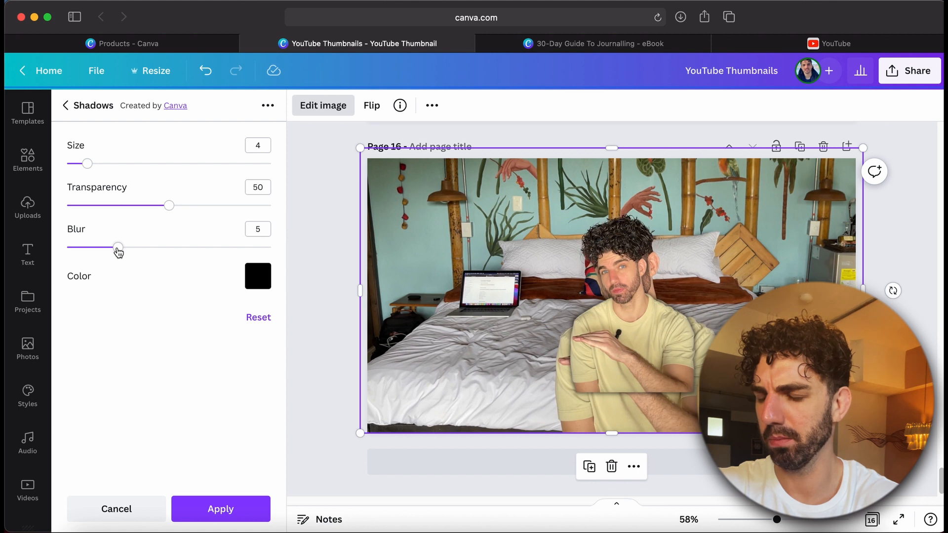
Set the glow's blur to 0, transparency to 100 and size to 10
{"action": "left_click_drag", "start_coordinate": [117, 251], "coordinate": [39, 251]}
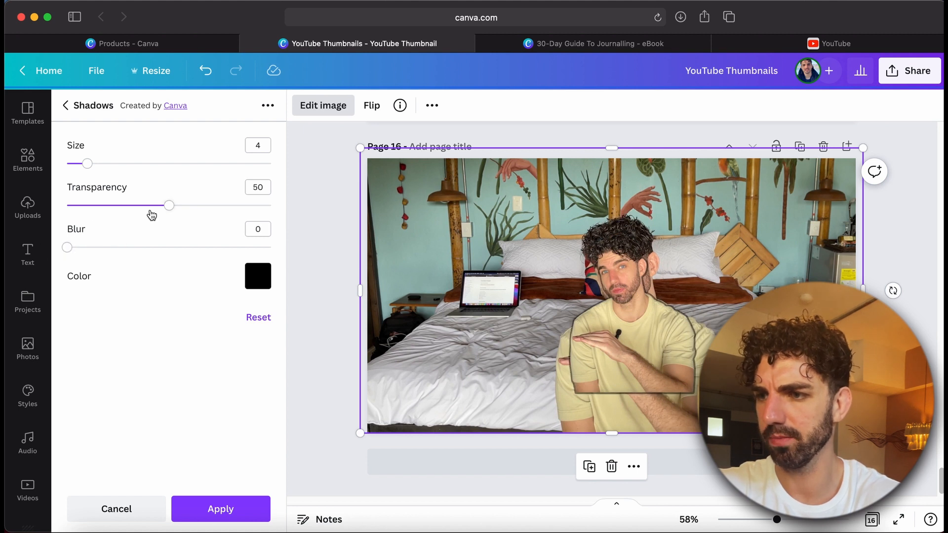
{"action": "left_click_drag", "start_coordinate": [184, 207], "coordinate": [279, 201]}
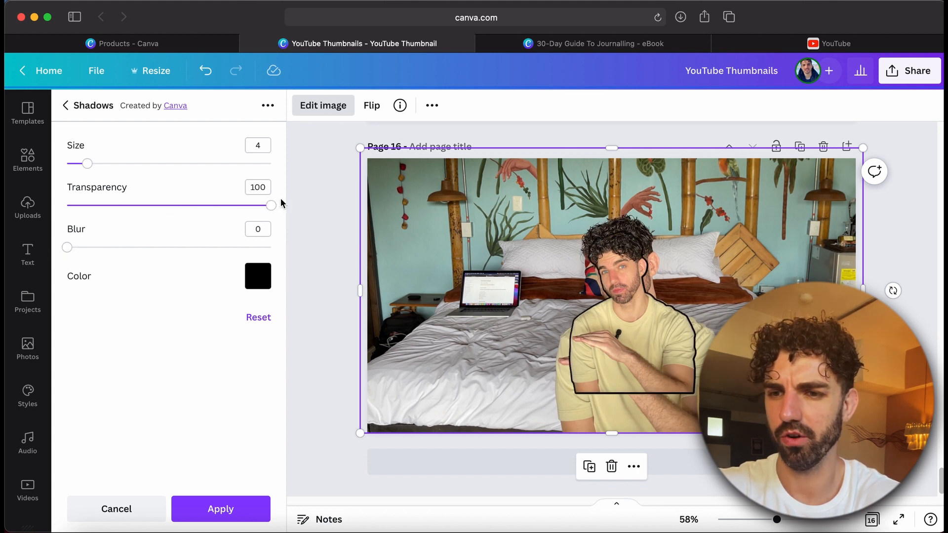
{"action": "left_click_drag", "start_coordinate": [94, 168], "coordinate": [126, 176]}
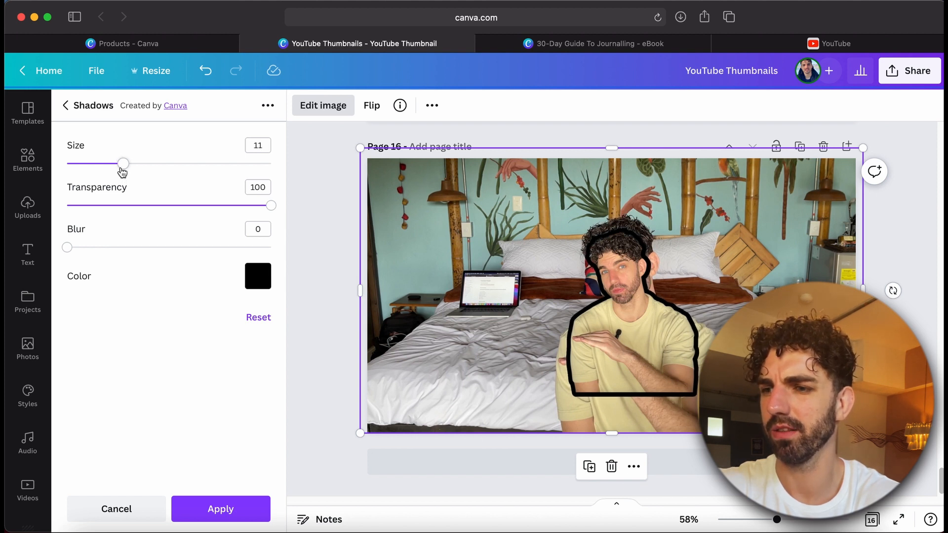
{"action": "left_click_drag", "start_coordinate": [122, 169], "coordinate": [118, 170]}
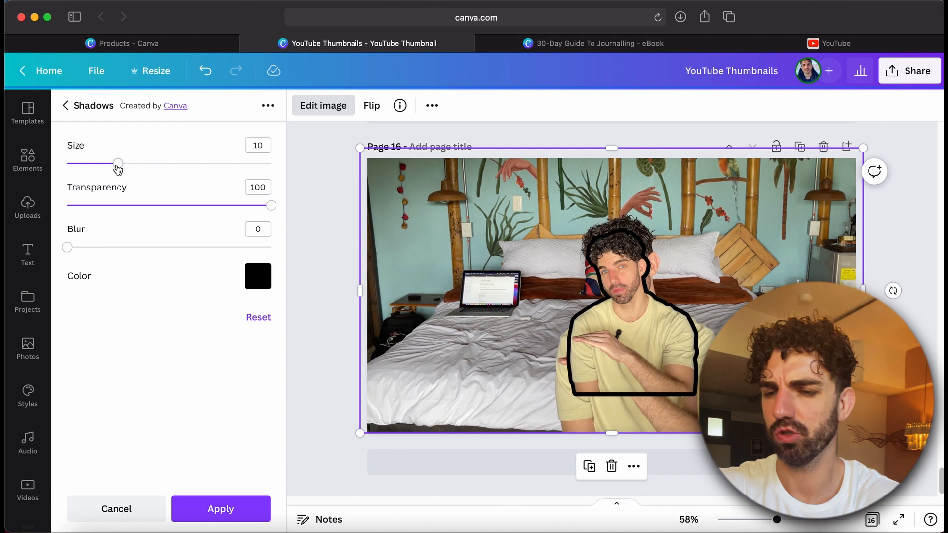
Colour the glow bright green and apply the shadow
{"action": "left_click", "coordinate": [257, 277]}
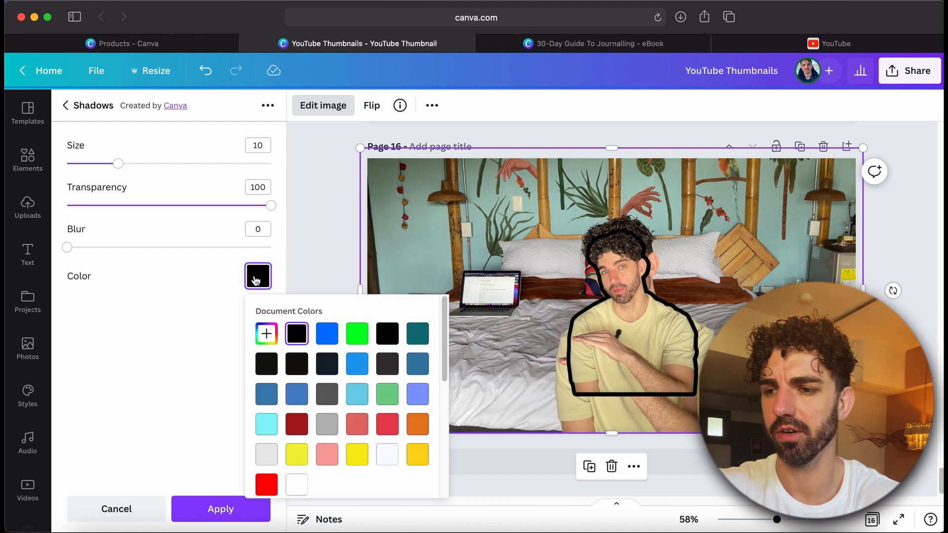
{"action": "left_click", "coordinate": [357, 337]}
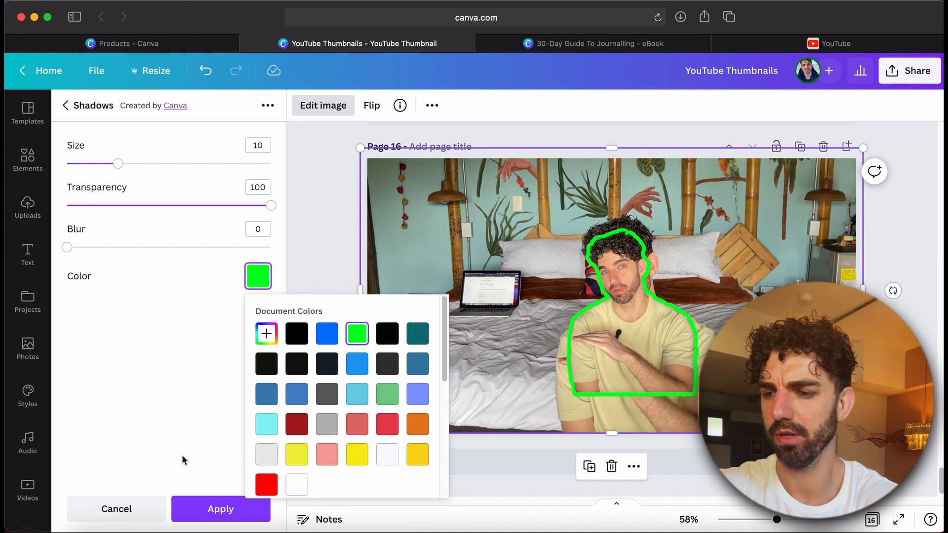
{"action": "left_click", "coordinate": [194, 466]}
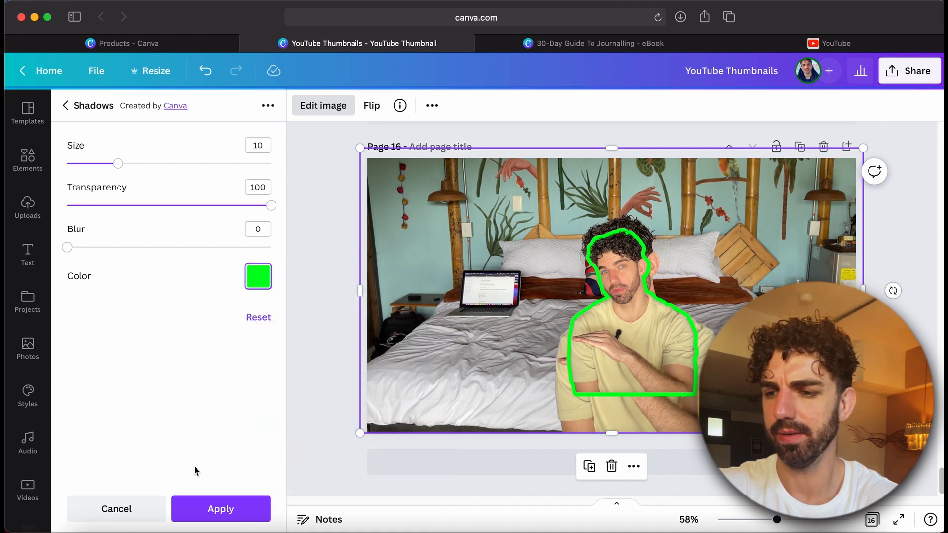
{"action": "left_click", "coordinate": [211, 510]}
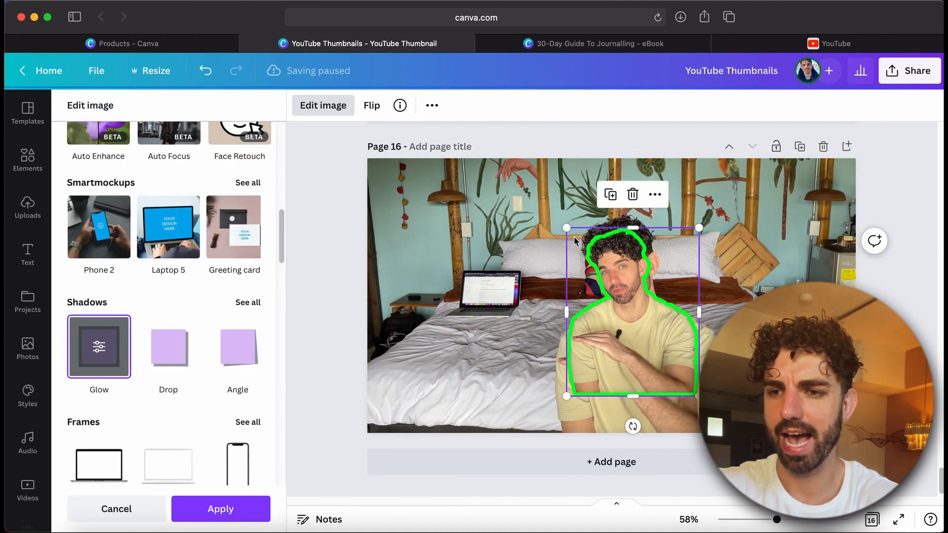
Enlarge and reposition the green-outlined cutout over the man in the background photo
{"action": "left_click_drag", "start_coordinate": [566, 228], "coordinate": [521, 170]}
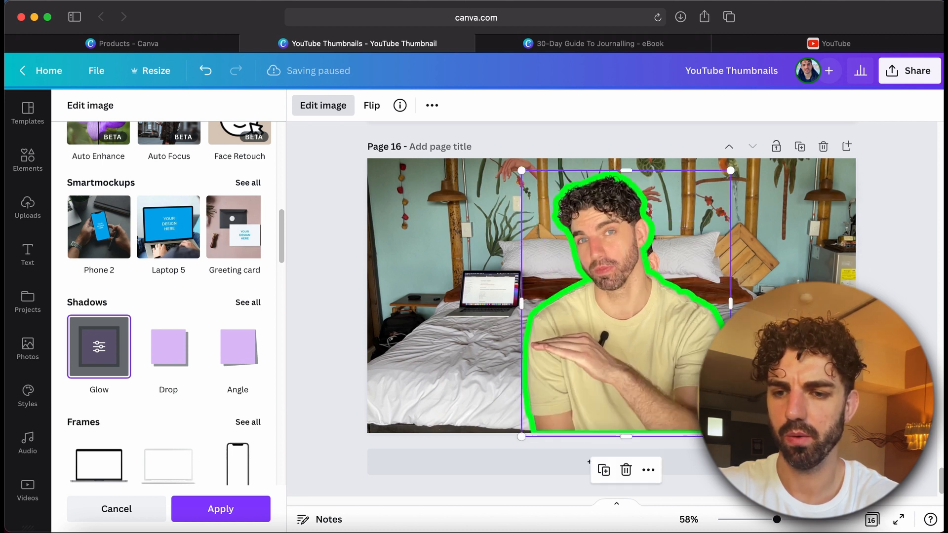
{"action": "left_click", "coordinate": [686, 384]}
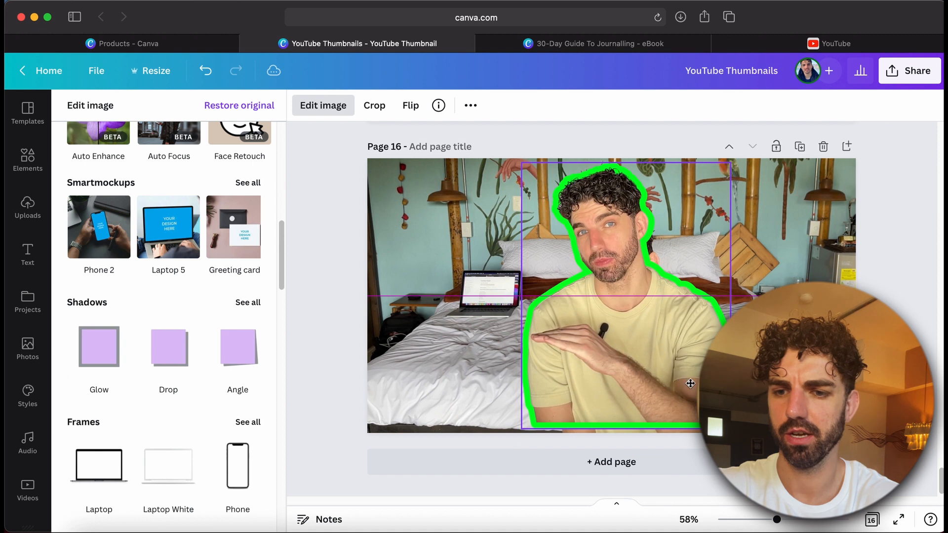
{"action": "left_click_drag", "start_coordinate": [685, 384], "coordinate": [690, 390]}
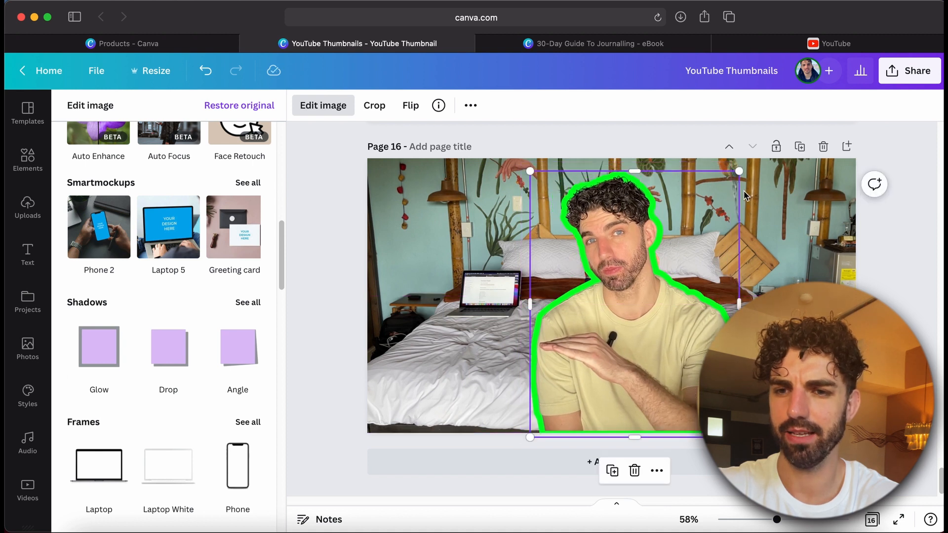
{"action": "left_click_drag", "start_coordinate": [739, 170], "coordinate": [719, 198]}
{"action": "left_click_drag", "start_coordinate": [626, 319], "coordinate": [646, 320]}
{"action": "left_click", "coordinate": [532, 291]}
{"action": "left_click", "coordinate": [532, 291]}
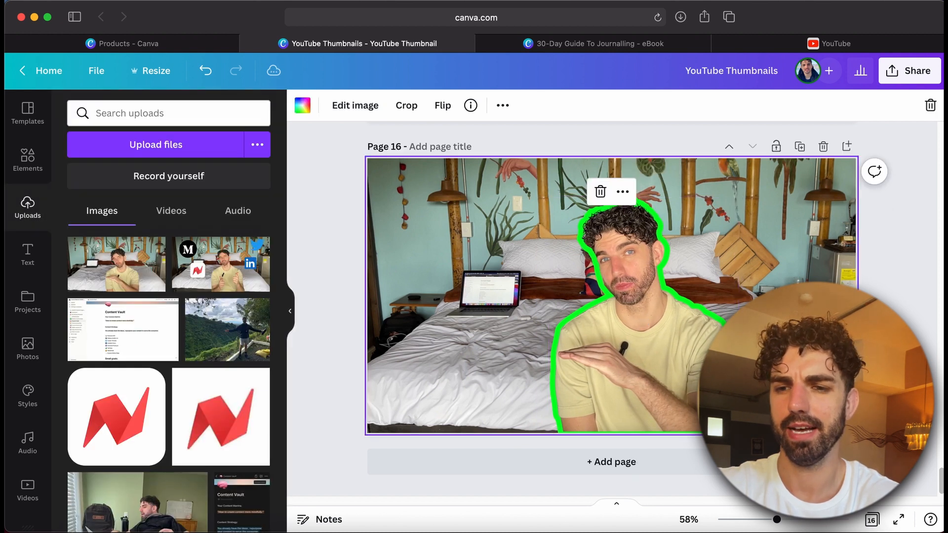
{"action": "scroll", "coordinate": [532, 291], "scroll_direction": "up", "scroll_amount": 5}
{"action": "scroll", "coordinate": [612, 192], "scroll_direction": "down", "scroll_amount": 5}
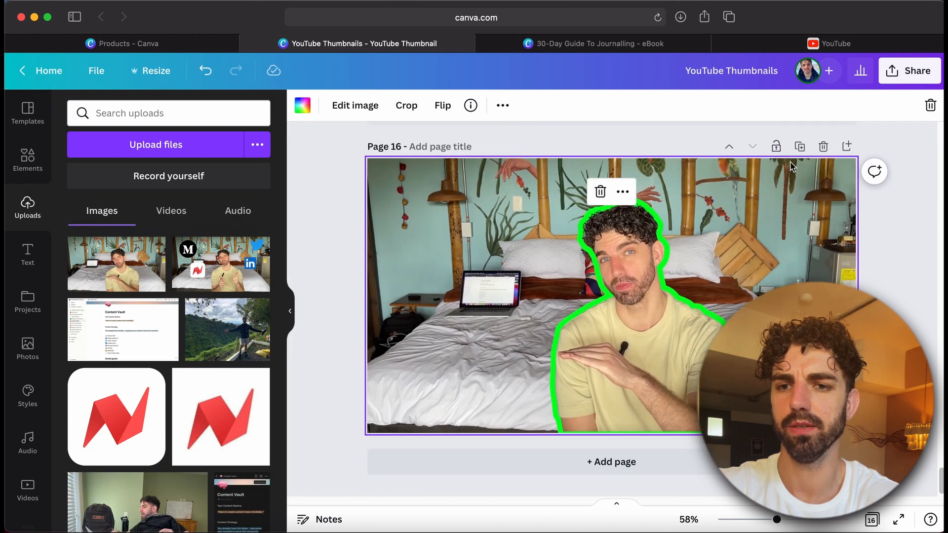
{"action": "left_click", "coordinate": [799, 148]}
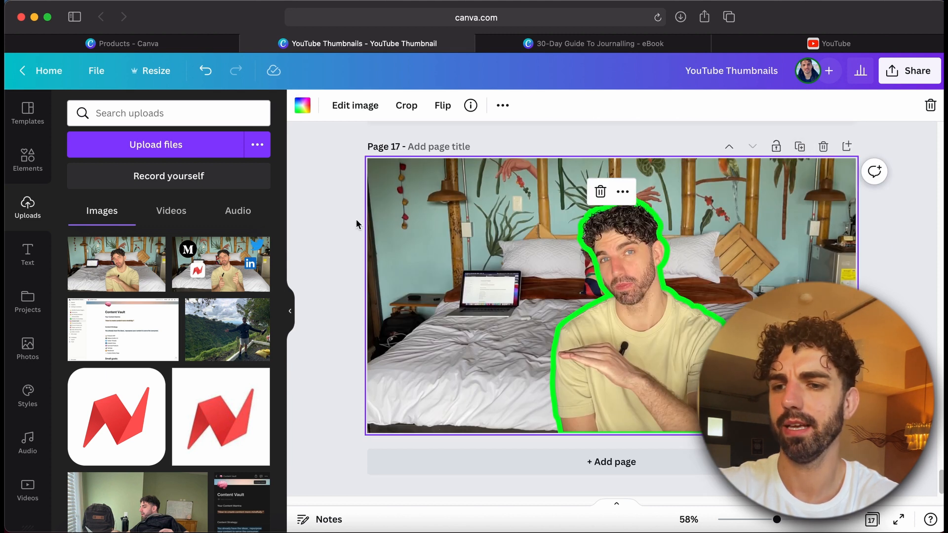
{"action": "scroll", "coordinate": [357, 223], "scroll_direction": "up", "scroll_amount": 2}
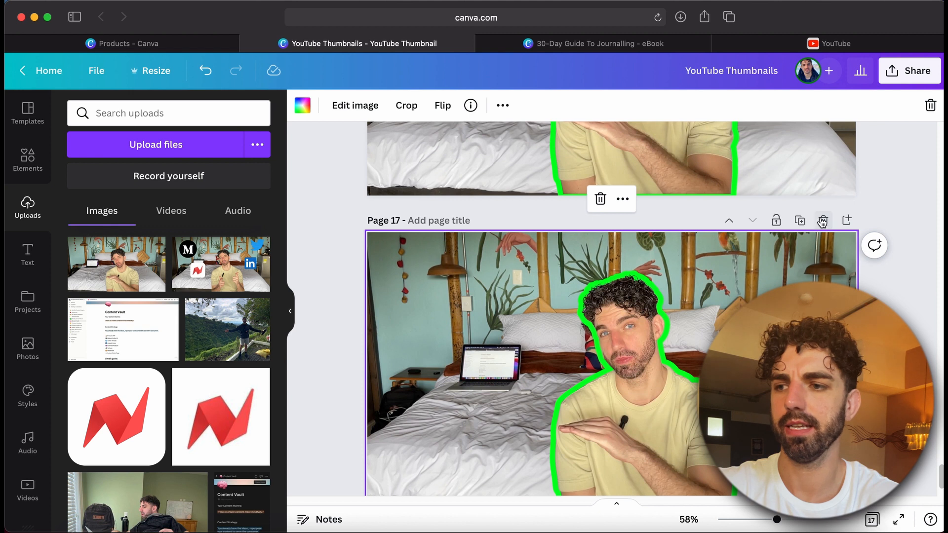
{"action": "left_click", "coordinate": [822, 222]}
Delete the leftover smaller copy of the photo behind the cutout on page 16
{"action": "left_click", "coordinate": [493, 324]}
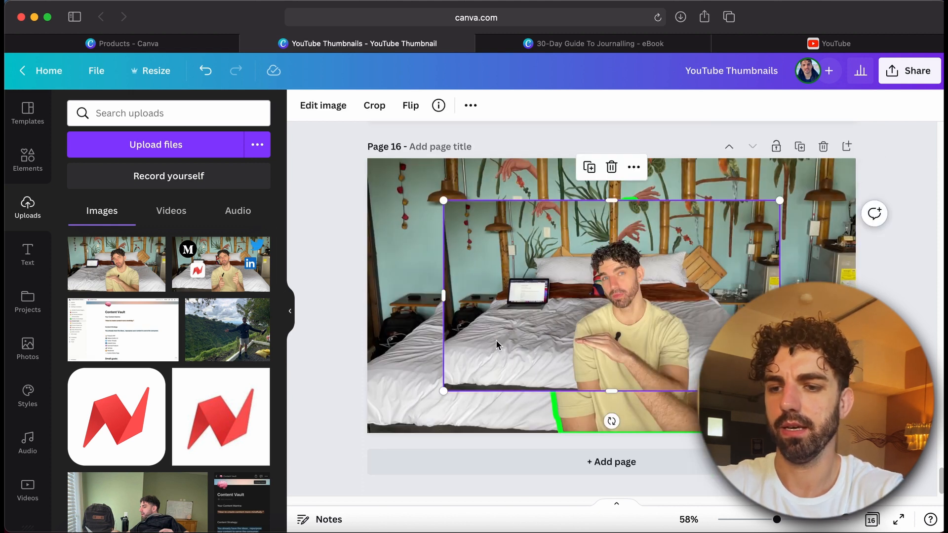
{"action": "key", "text": "Delete"}
Add a new page, paste the original bedroom photo and stretch it to fill the page
{"action": "left_click", "coordinate": [469, 462]}
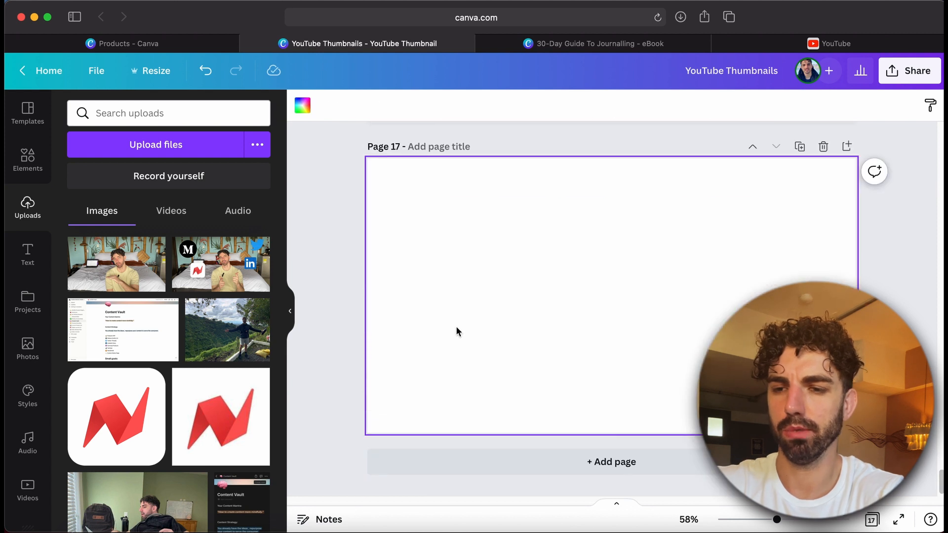
{"action": "key", "text": "super+v"}
{"action": "left_click_drag", "start_coordinate": [543, 328], "coordinate": [463, 280]}
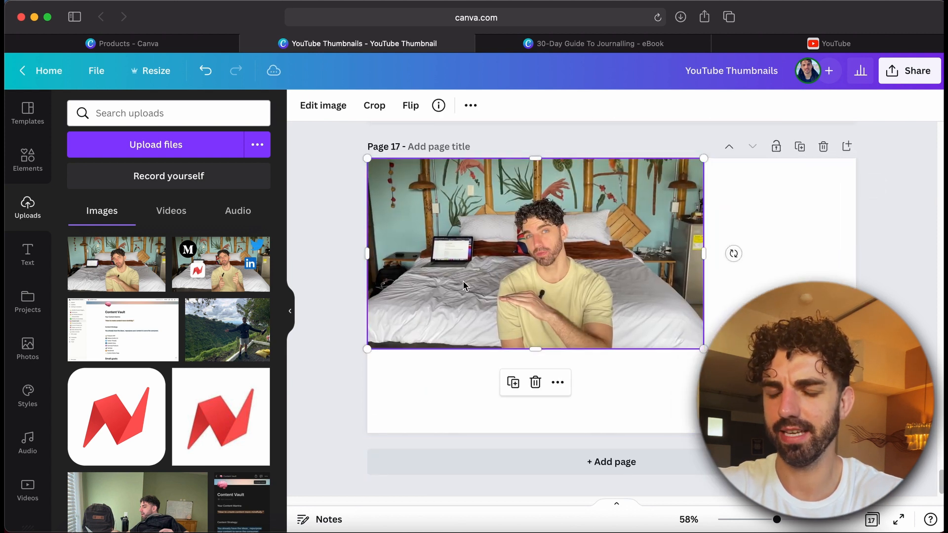
{"action": "left_click_drag", "start_coordinate": [703, 347], "coordinate": [856, 436]}
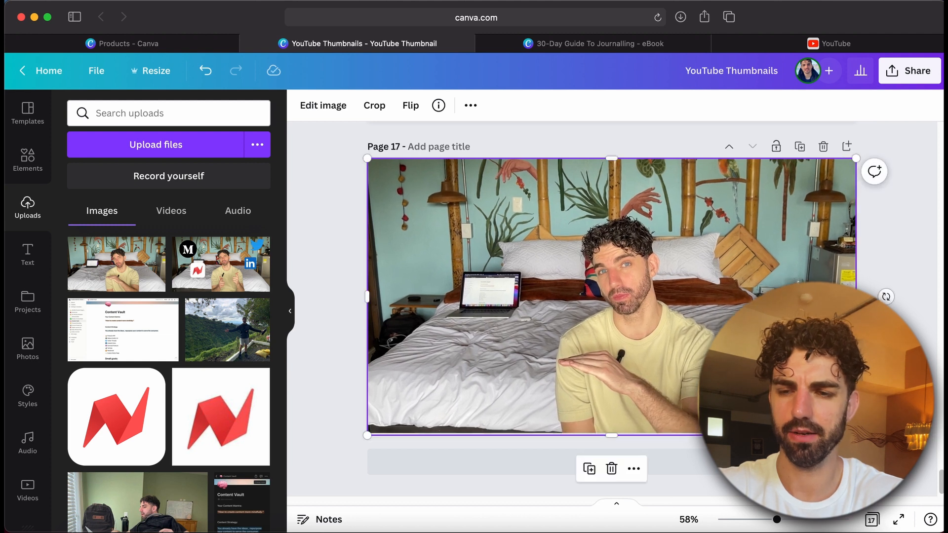
Zoom out to compare the outlined thumbnail with the plain photo, then delete page 17
{"action": "key", "text": "Escape"}
{"action": "scroll", "coordinate": [612, 306], "scroll_direction": "up", "scroll_amount": 6}
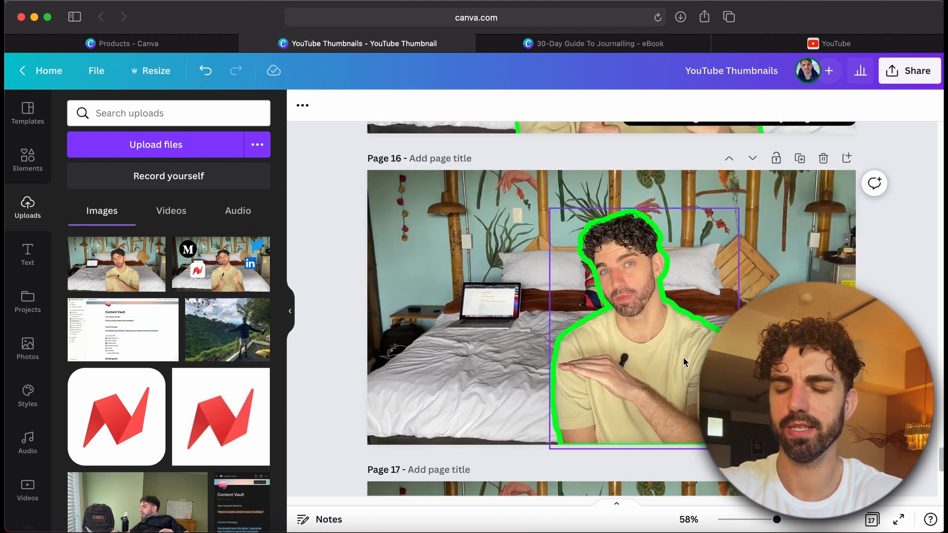
{"action": "left_click_drag", "start_coordinate": [778, 521], "coordinate": [753, 521]}
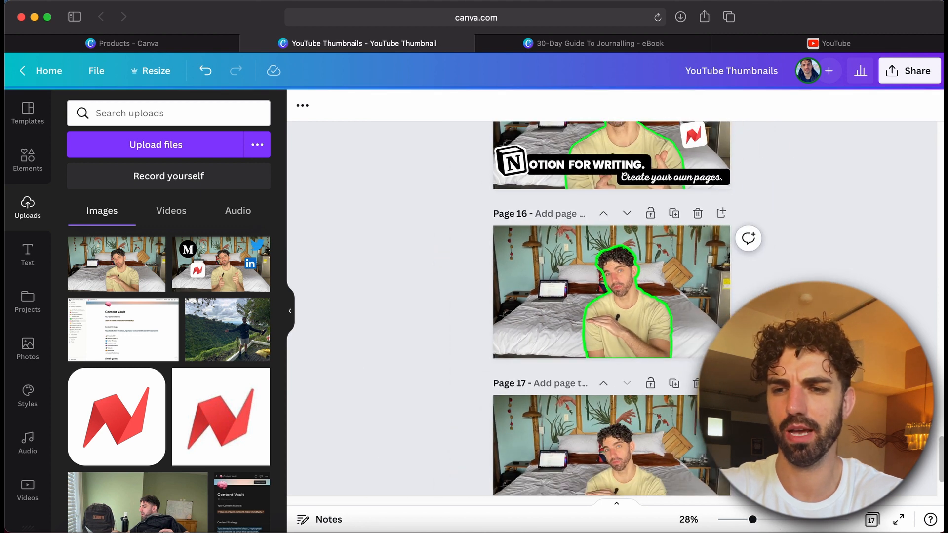
{"action": "scroll", "coordinate": [613, 306], "scroll_direction": "down", "scroll_amount": 3}
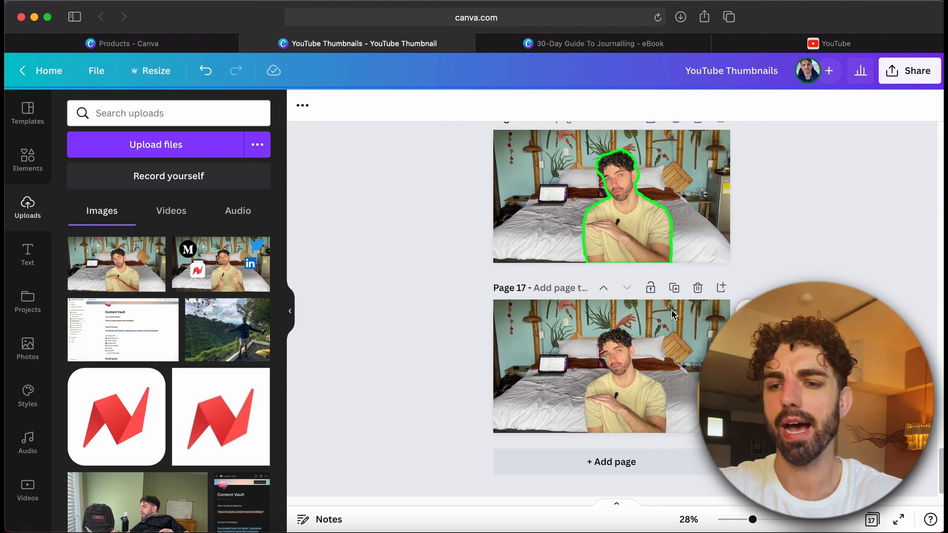
{"action": "left_click", "coordinate": [698, 288]}
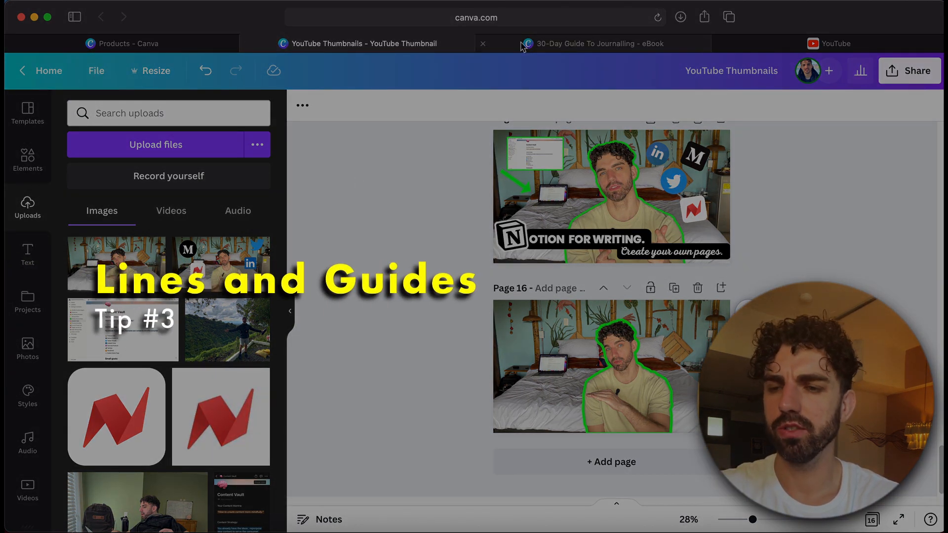
Open the journalling eBook design and show its rulers, guides and page margins
{"action": "left_click", "coordinate": [553, 45]}
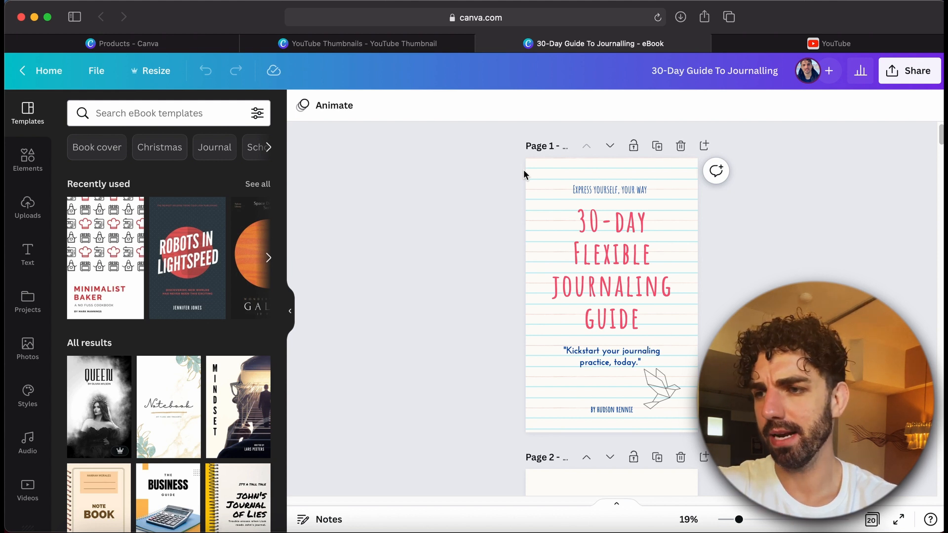
{"action": "left_click", "coordinate": [94, 79]}
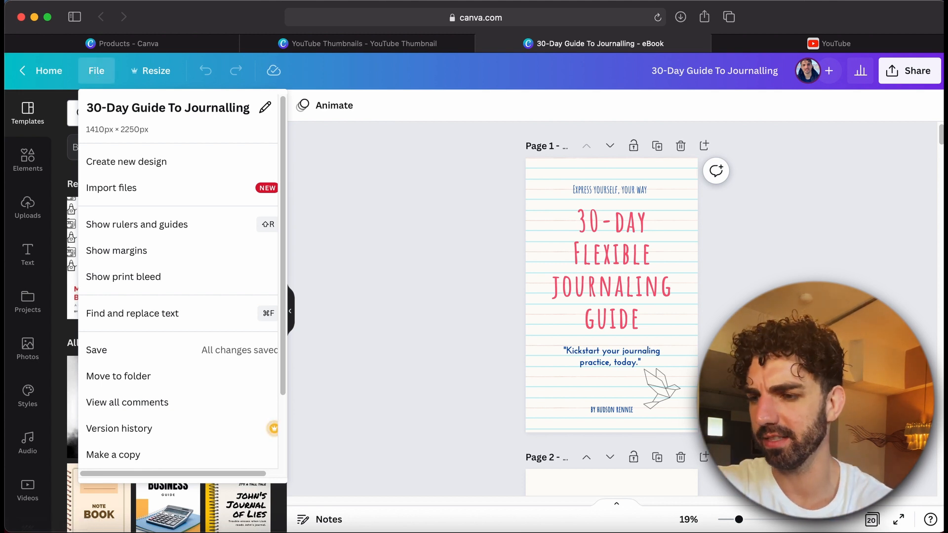
{"action": "scroll", "coordinate": [166, 217], "scroll_direction": "down", "scroll_amount": 3}
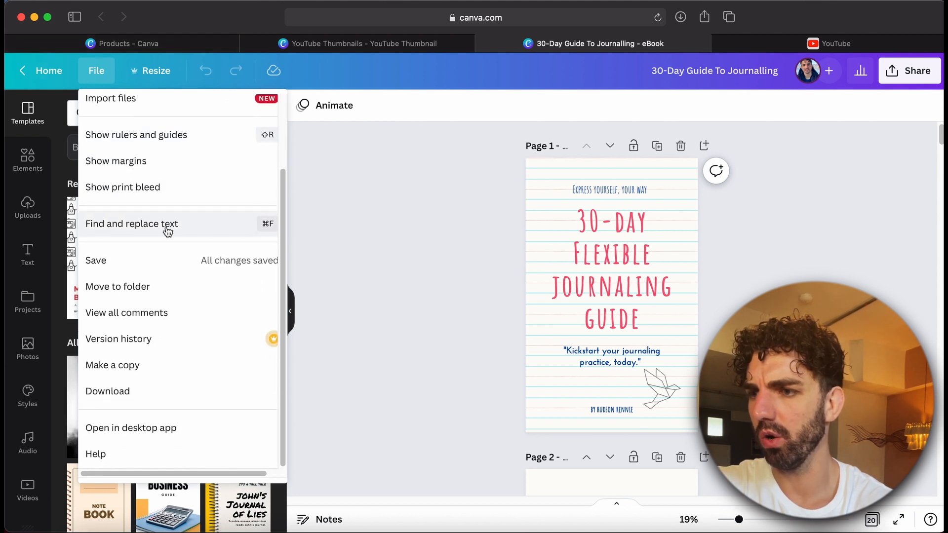
{"action": "scroll", "coordinate": [166, 229], "scroll_direction": "up", "scroll_amount": 3}
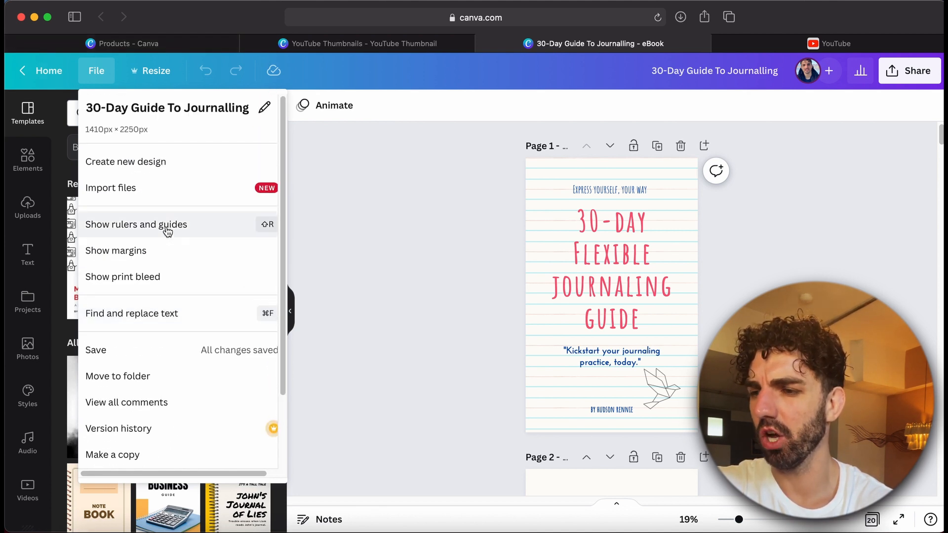
{"action": "left_click", "coordinate": [128, 227]}
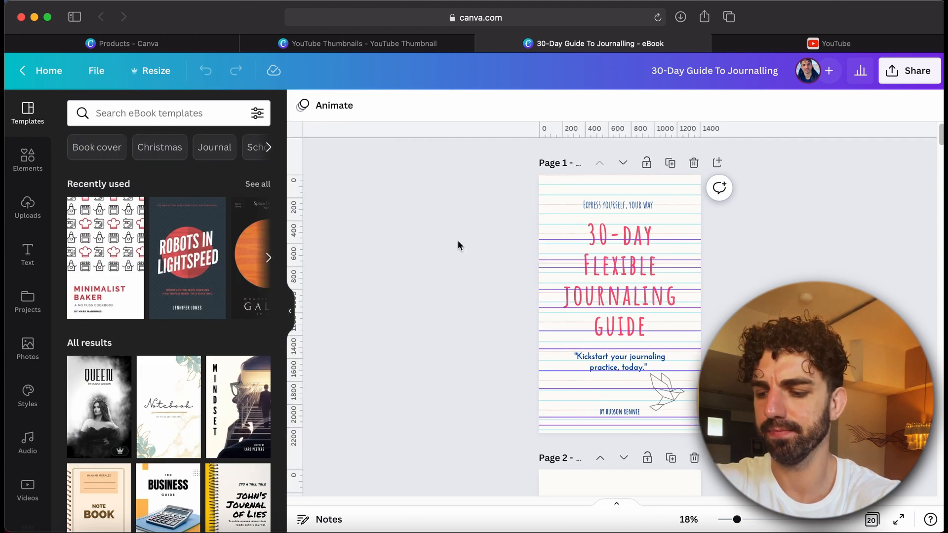
{"action": "key", "text": "shift+r"}
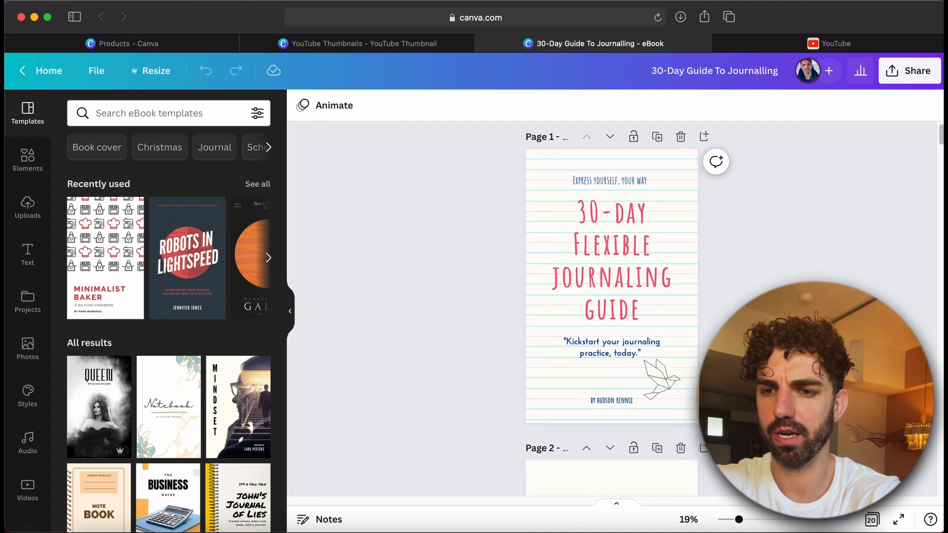
{"action": "key", "text": "shift+r"}
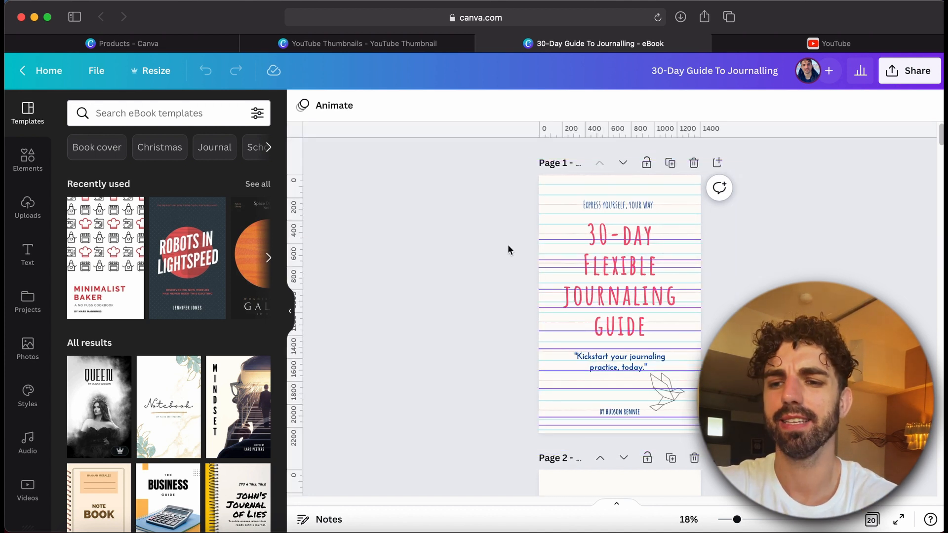
{"action": "left_click", "coordinate": [98, 72]}
{"action": "left_click", "coordinate": [116, 250]}
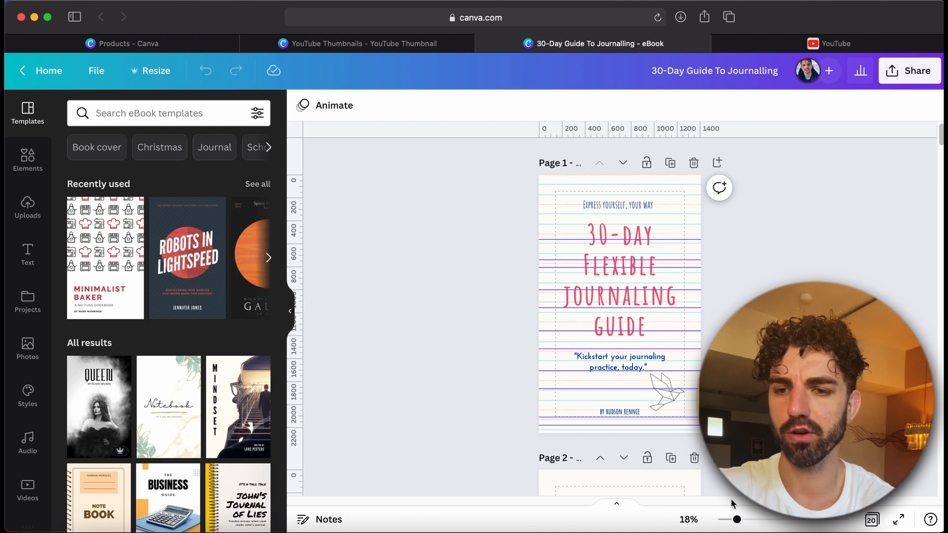
Remove the upper horizontal guides from page 1 of the eBook
{"action": "scroll", "coordinate": [619, 316], "scroll_direction": "down", "scroll_amount": 10}
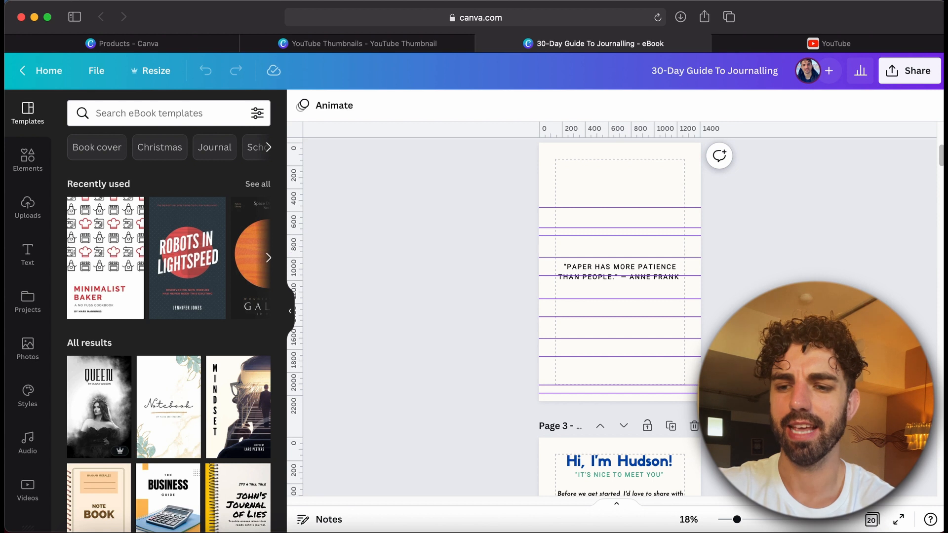
{"action": "scroll", "coordinate": [724, 291], "scroll_direction": "down", "scroll_amount": 5}
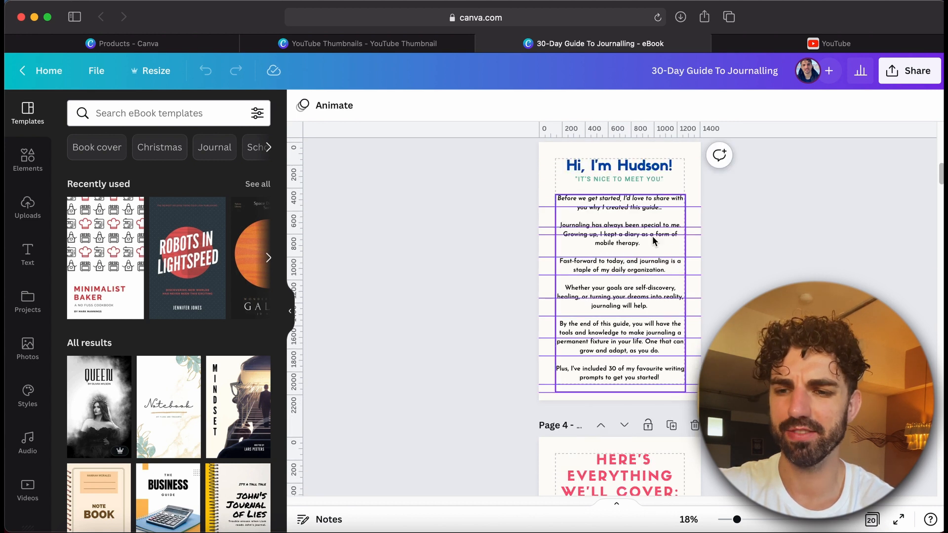
{"action": "scroll", "coordinate": [849, 258], "scroll_direction": "up", "scroll_amount": 15}
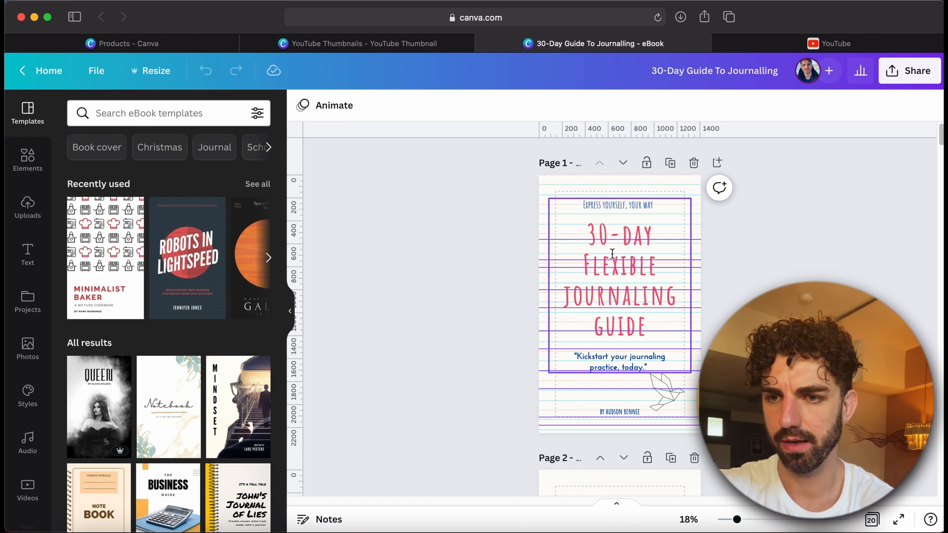
{"action": "left_click_drag", "start_coordinate": [575, 240], "coordinate": [567, 91]}
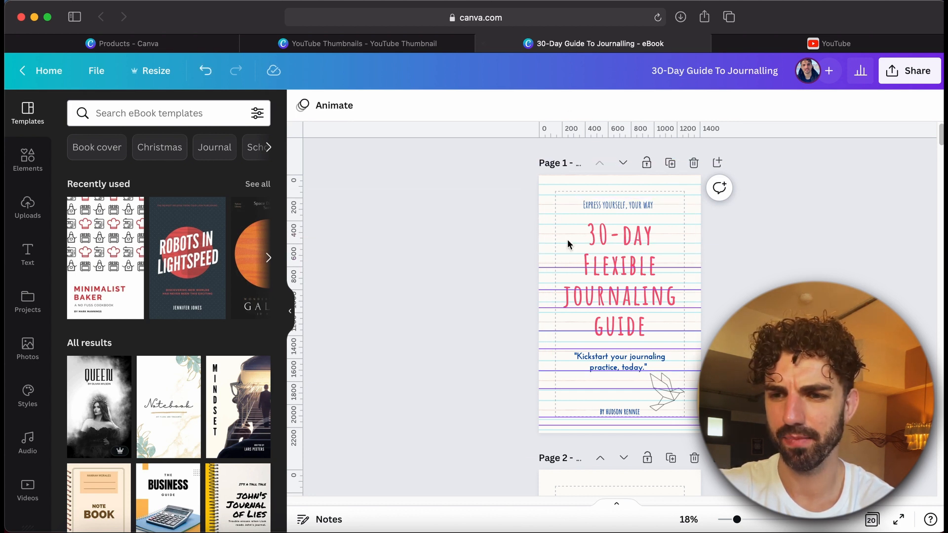
{"action": "left_click_drag", "start_coordinate": [572, 268], "coordinate": [548, 34]}
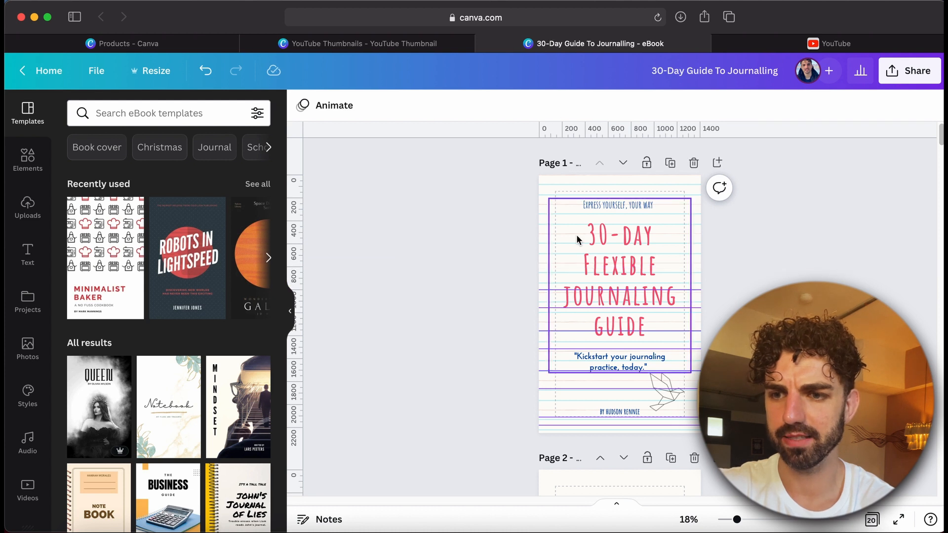
{"action": "left_click_drag", "start_coordinate": [572, 292], "coordinate": [569, 9]}
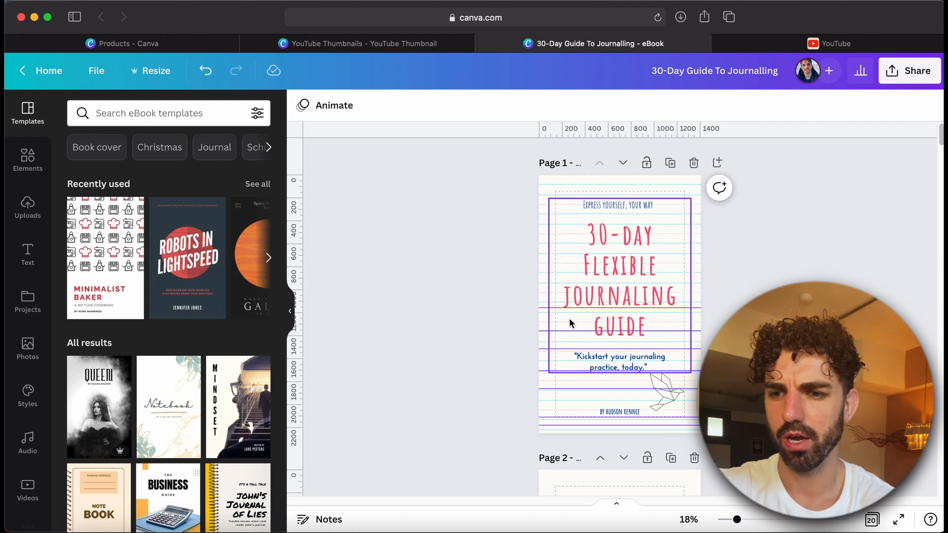
{"action": "left_click_drag", "start_coordinate": [572, 307], "coordinate": [566, 10]}
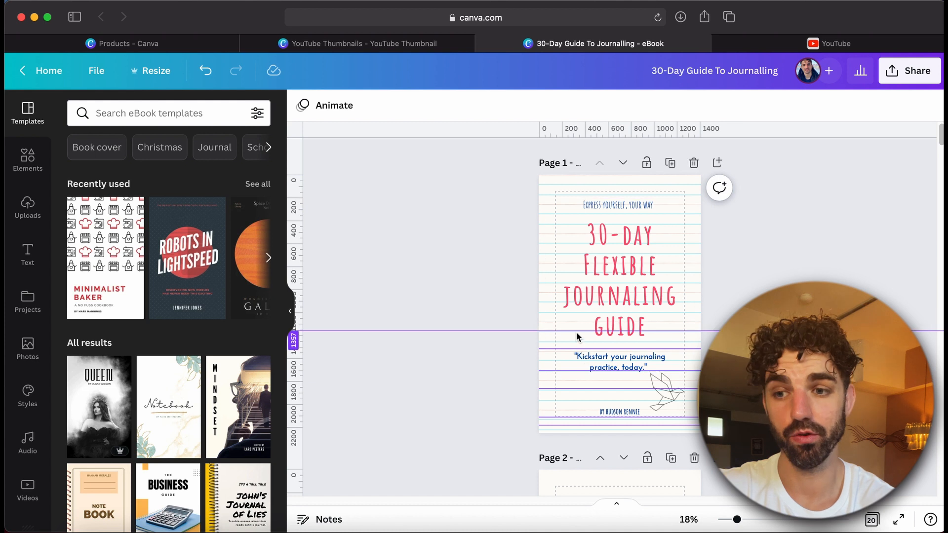
Remove the remaining lower horizontal guides from page 1
{"action": "left_click_drag", "start_coordinate": [575, 327], "coordinate": [569, 20]}
{"action": "left_click", "coordinate": [545, 253]}
{"action": "key", "text": "super+z"}
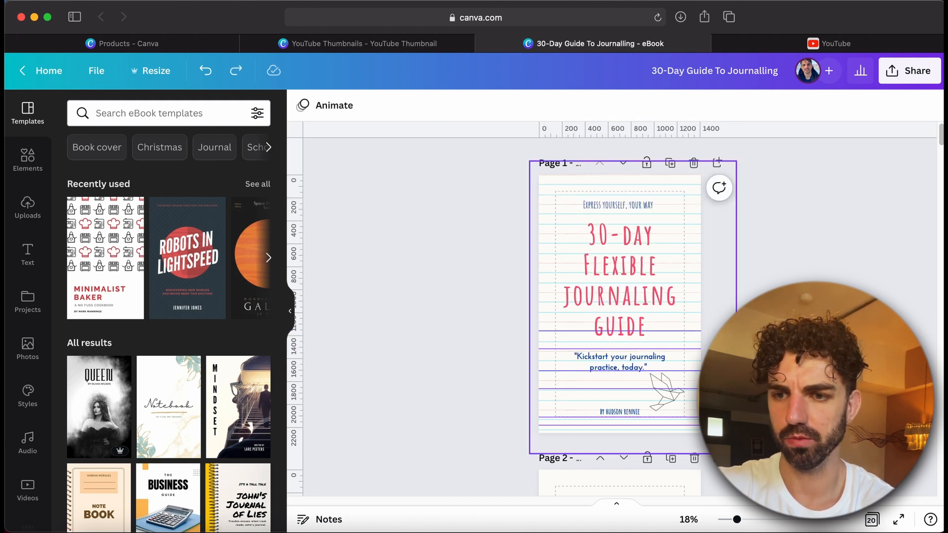
{"action": "left_click_drag", "start_coordinate": [542, 330], "coordinate": [546, 25]}
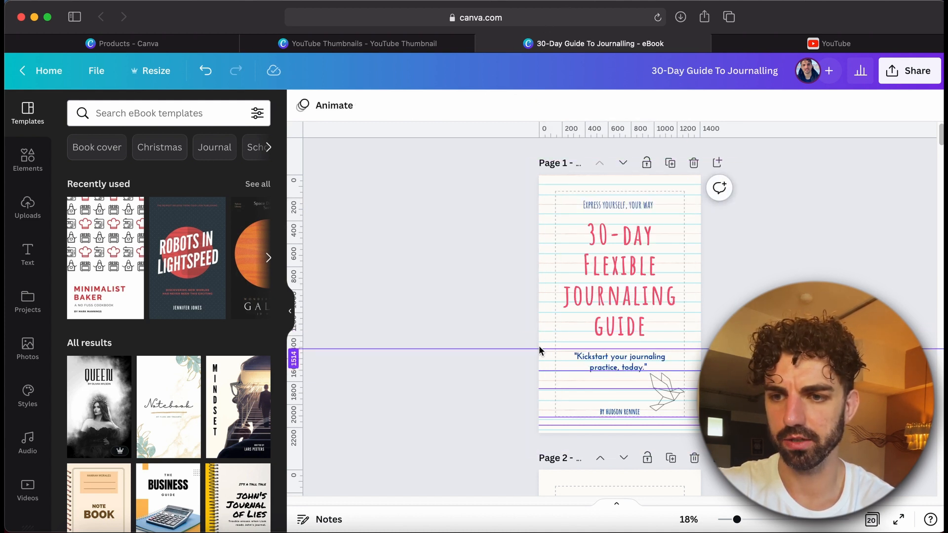
{"action": "left_click_drag", "start_coordinate": [548, 351], "coordinate": [539, 27]}
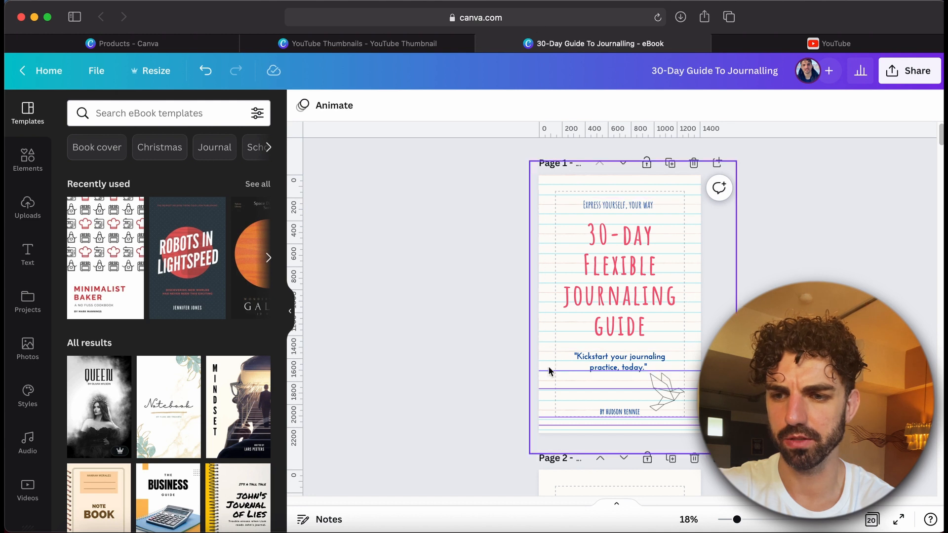
{"action": "left_click_drag", "start_coordinate": [545, 370], "coordinate": [527, 64]}
{"action": "left_click_drag", "start_coordinate": [535, 386], "coordinate": [542, 64]}
{"action": "left_click_drag", "start_coordinate": [545, 418], "coordinate": [538, 22]}
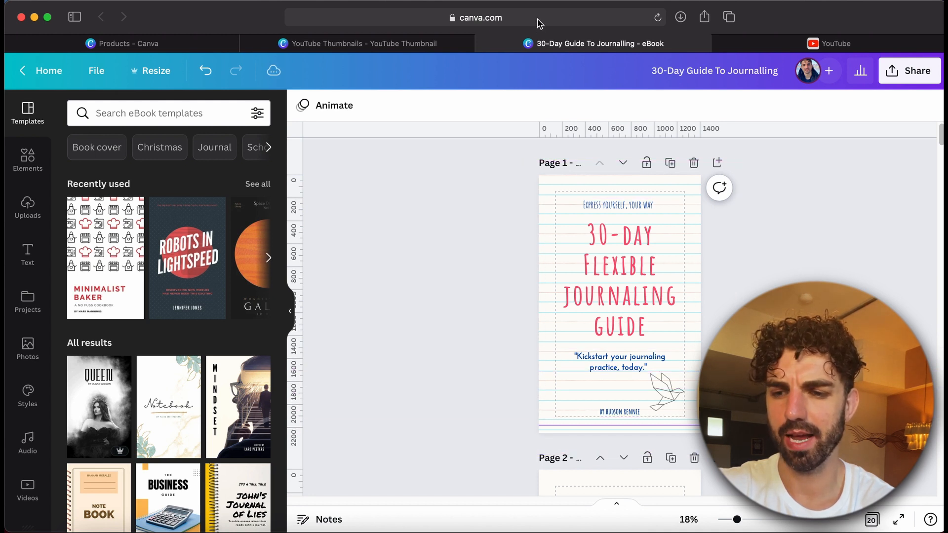
{"action": "left_click_drag", "start_coordinate": [549, 429], "coordinate": [543, 43]}
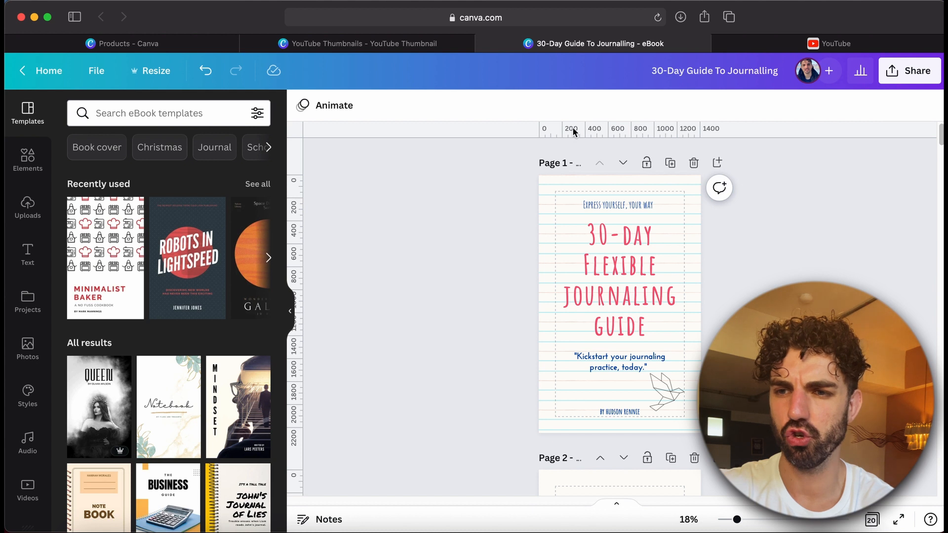
Add two horizontal and two vertical guides along page 1's top, bottom, left and right margins
{"action": "left_click_drag", "start_coordinate": [572, 129], "coordinate": [572, 192]}
{"action": "left_click_drag", "start_coordinate": [557, 127], "coordinate": [552, 418]}
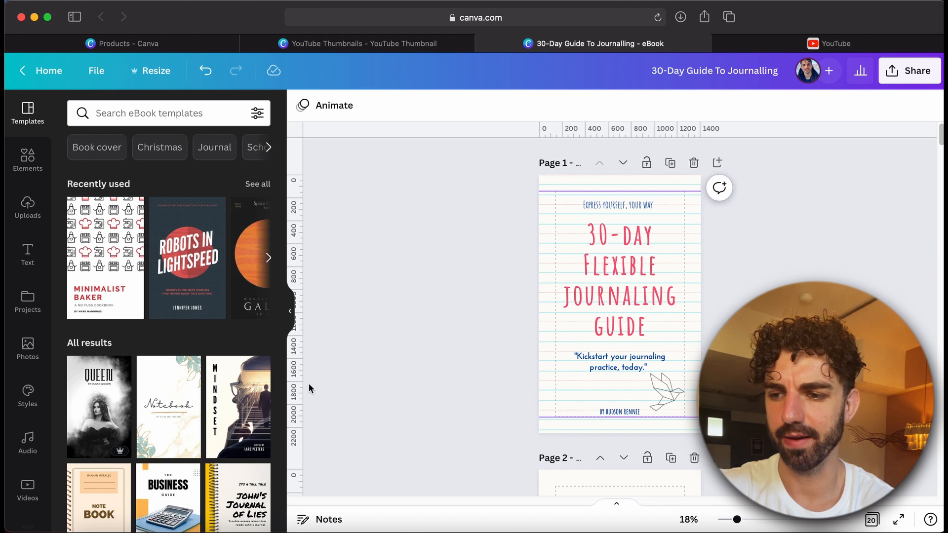
{"action": "left_click_drag", "start_coordinate": [295, 391], "coordinate": [554, 398]}
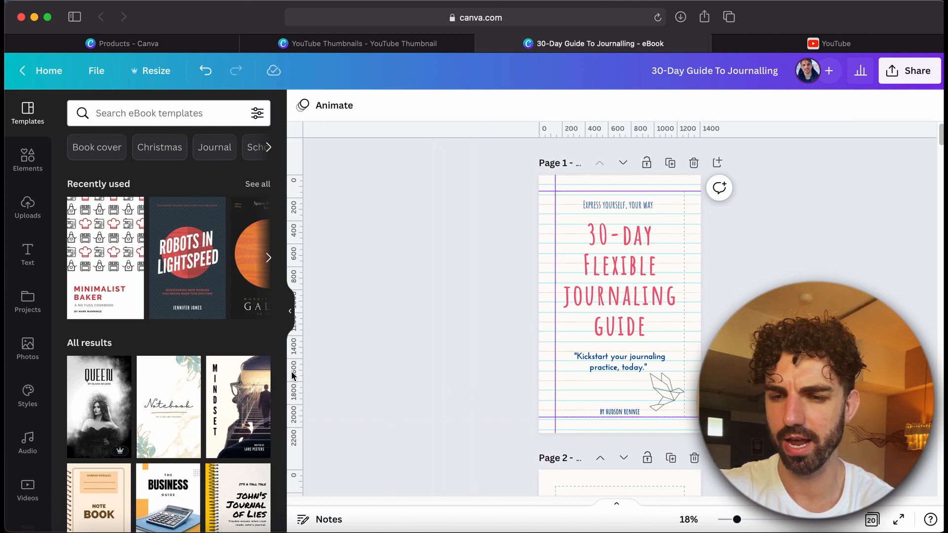
{"action": "left_click_drag", "start_coordinate": [293, 377], "coordinate": [684, 367]}
Duplicate the last page, page 20, to create page 21 with the same guides
{"action": "scroll", "coordinate": [685, 368], "scroll_direction": "down", "scroll_amount": 10}
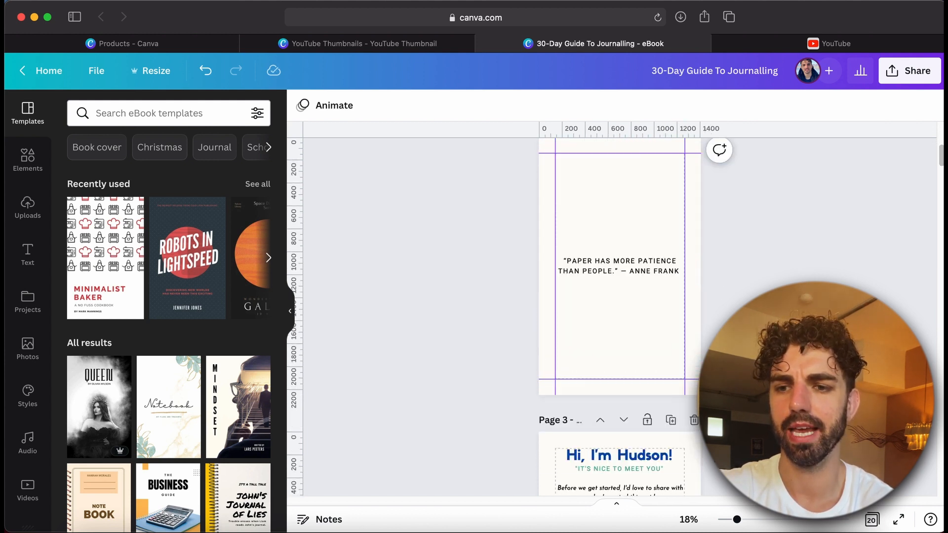
{"action": "scroll", "coordinate": [641, 248], "scroll_direction": "down", "scroll_amount": 15}
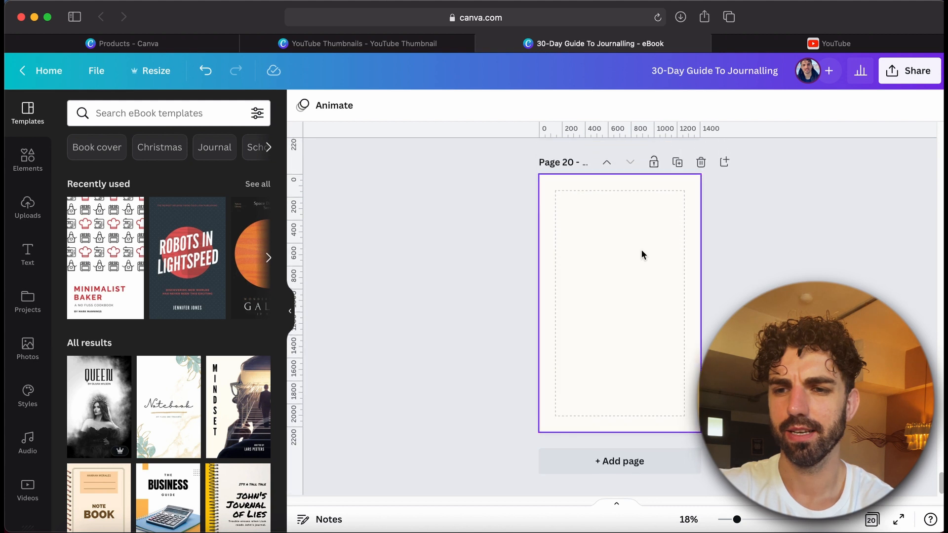
{"action": "left_click", "coordinate": [677, 163]}
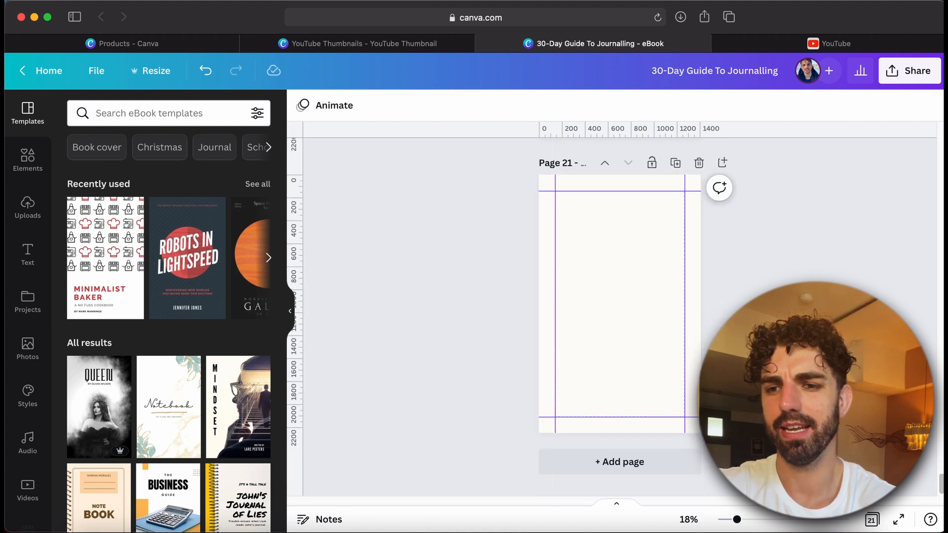
{"action": "left_click", "coordinate": [651, 295]}
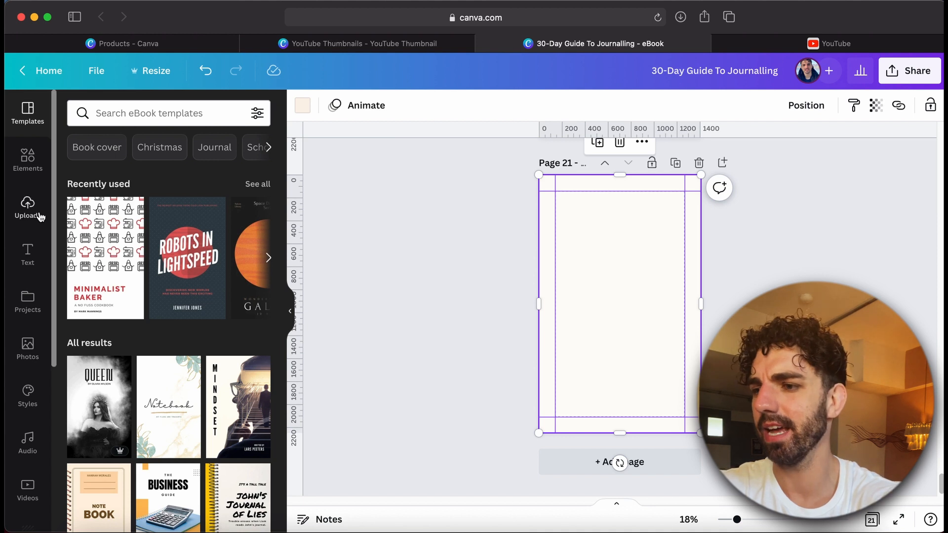
Add a body text box on page 21 and widen it to span between the vertical guides
{"action": "left_click", "coordinate": [28, 253]}
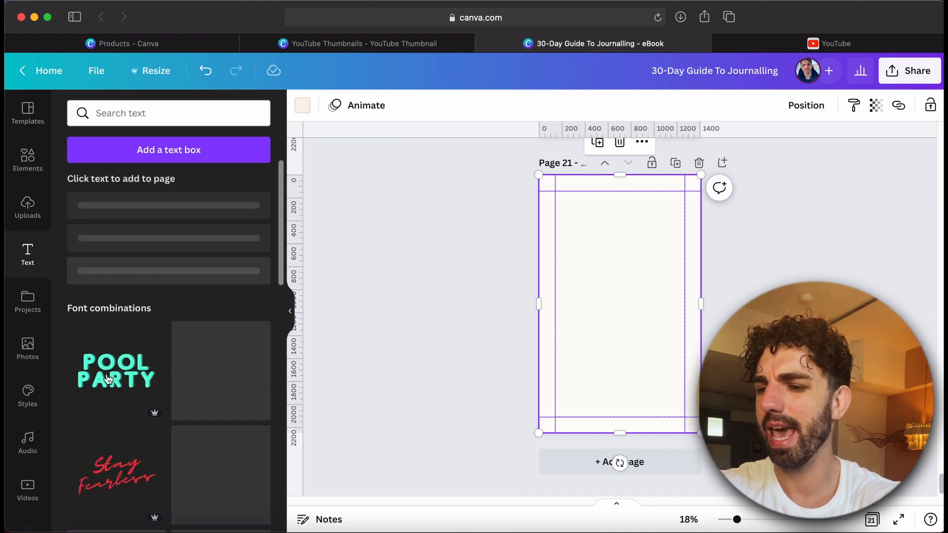
{"action": "left_click", "coordinate": [120, 222]}
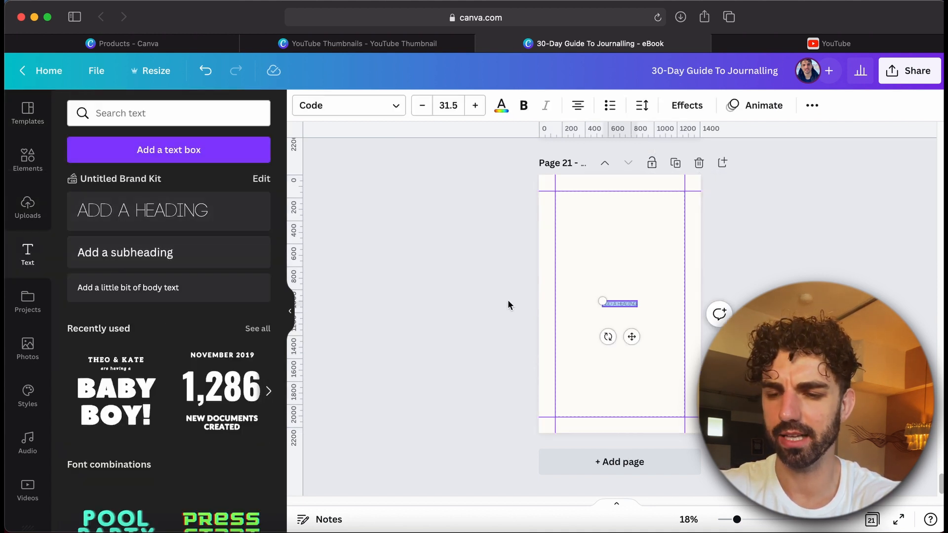
{"action": "left_click_drag", "start_coordinate": [602, 301], "coordinate": [558, 274]}
{"action": "left_click_drag", "start_coordinate": [637, 302], "coordinate": [685, 301]}
Replace the text box's content with "EBOOK EBOOK EBOOK"
{"action": "key", "text": "BackSpace"}
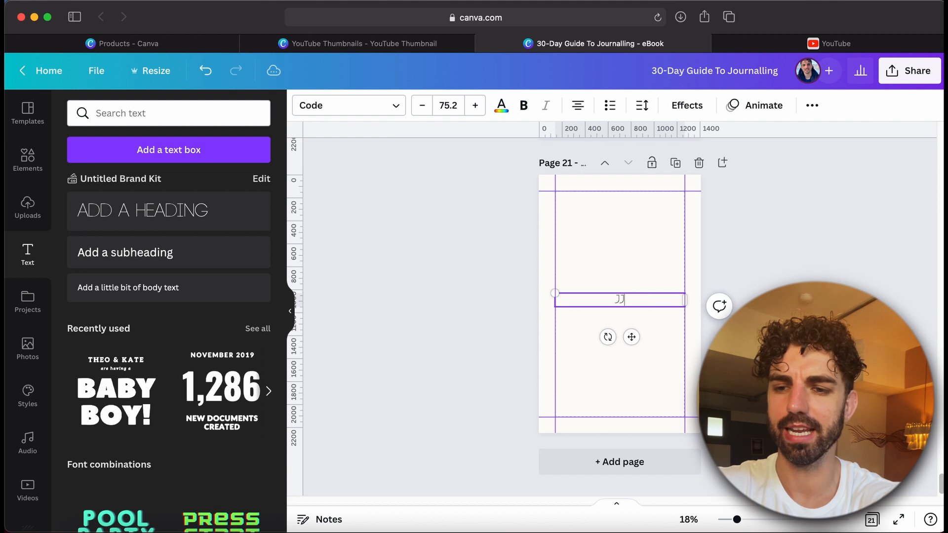
{"action": "type", "text": "EBOOK"}
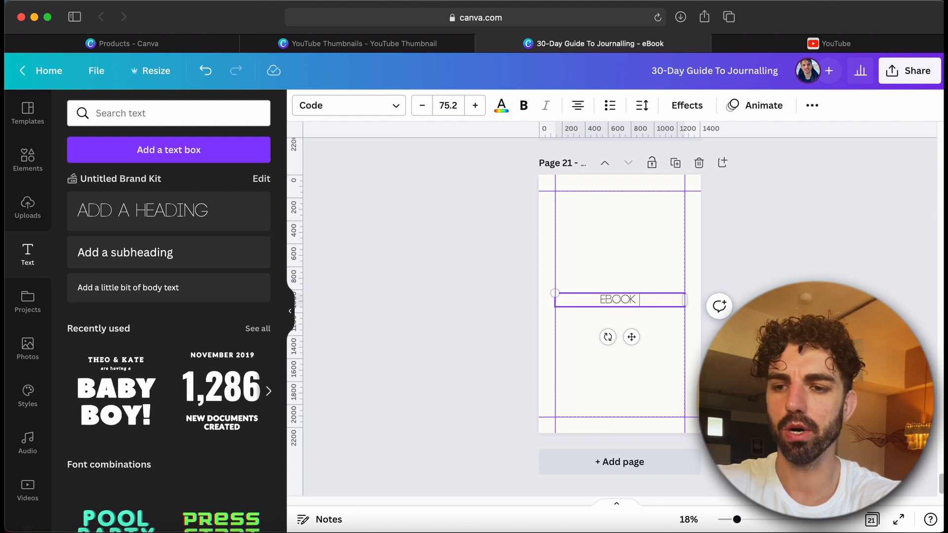
{"action": "type", "text": " EBOOK EBOOK"}
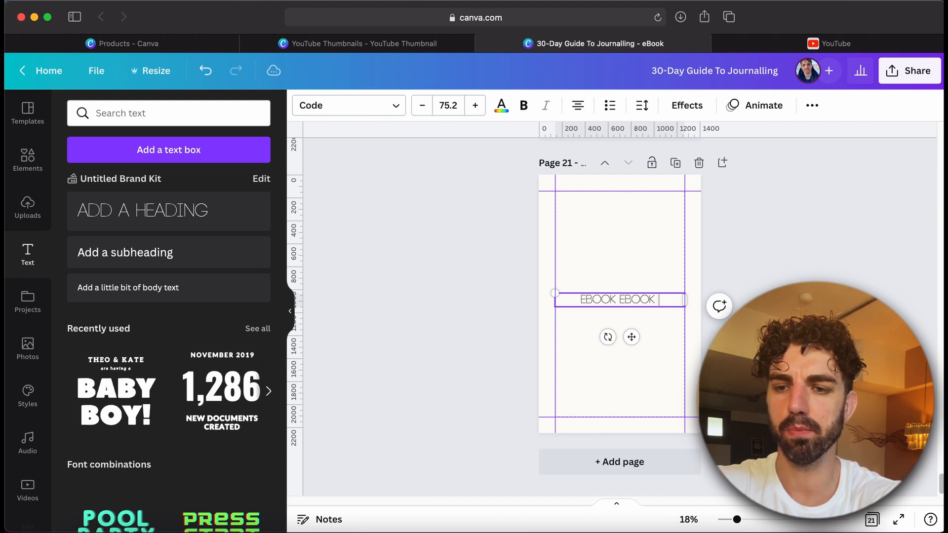
Copy the three EBOOK words and paste them repeatedly to fill the text box over several lines
{"action": "key", "text": "shift+alt+Left"}
{"action": "key", "text": "shift+alt+Left"}
{"action": "key", "text": "shift+alt+Left"}
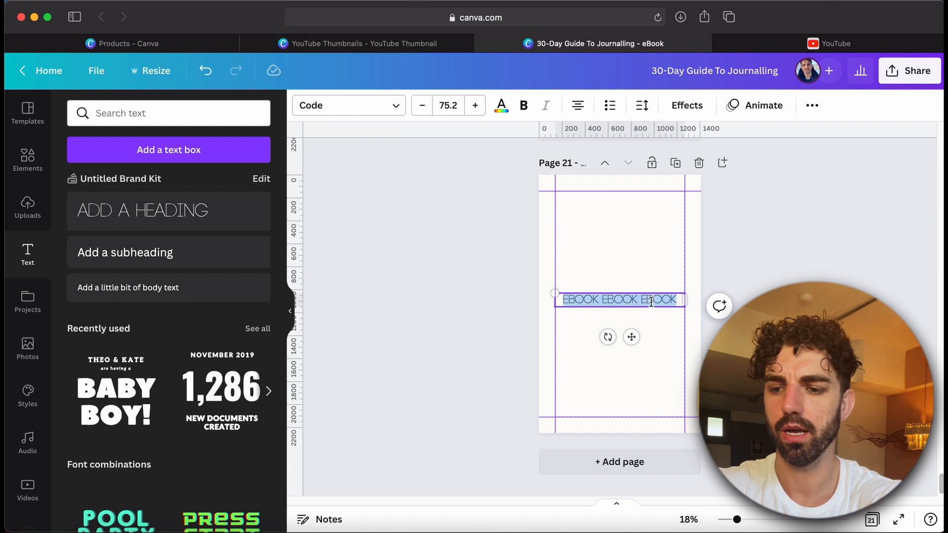
{"action": "key", "text": "super+c"}
{"action": "key", "text": "super+v"}
{"action": "key", "text": "super+v"}
{"action": "key", "text": "super+v"}
{"action": "key", "text": "super+v"}
{"action": "key", "text": "super+v"}
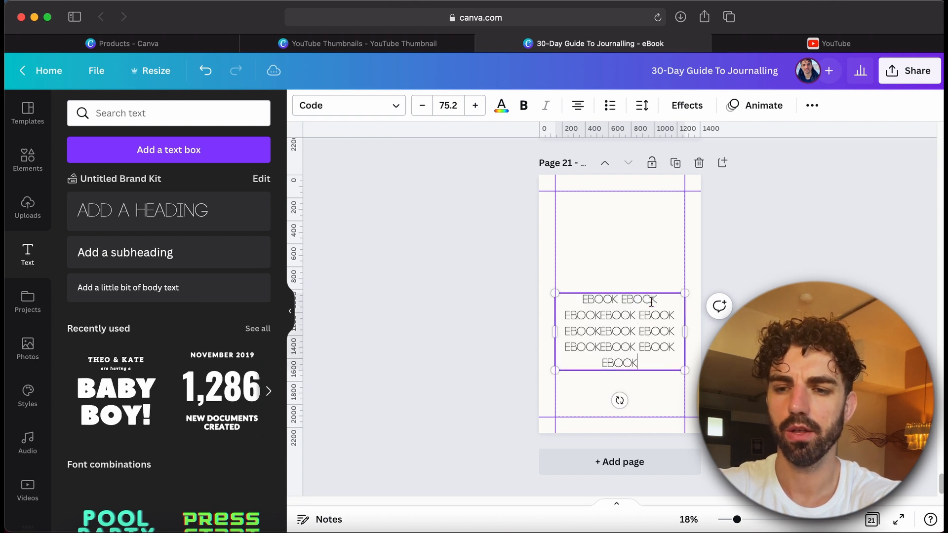
{"action": "key", "text": "super+v"}
{"action": "key", "text": "super+v"}
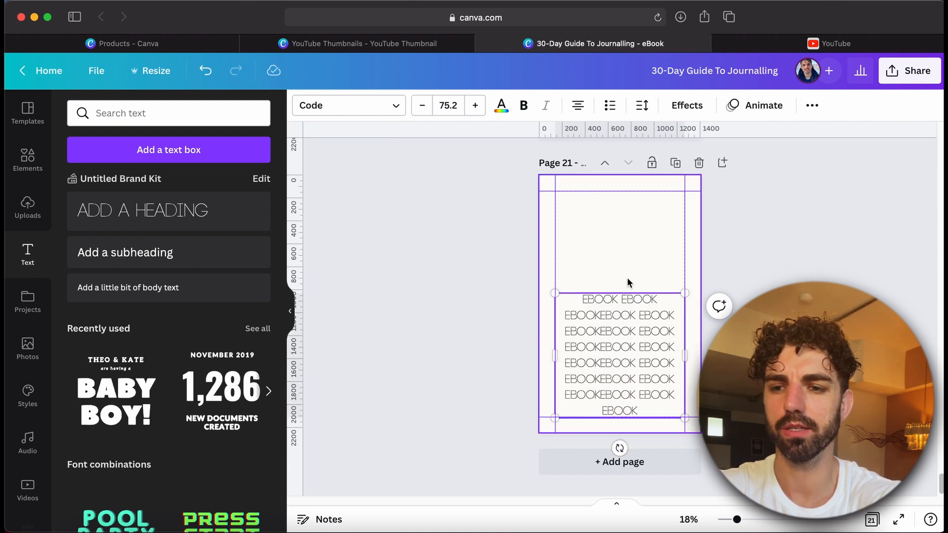
Move the EBOOK text block up so it snaps to the top guide of page 21
{"action": "left_click_drag", "start_coordinate": [576, 330], "coordinate": [598, 247]}
{"action": "left_click", "coordinate": [493, 306]}
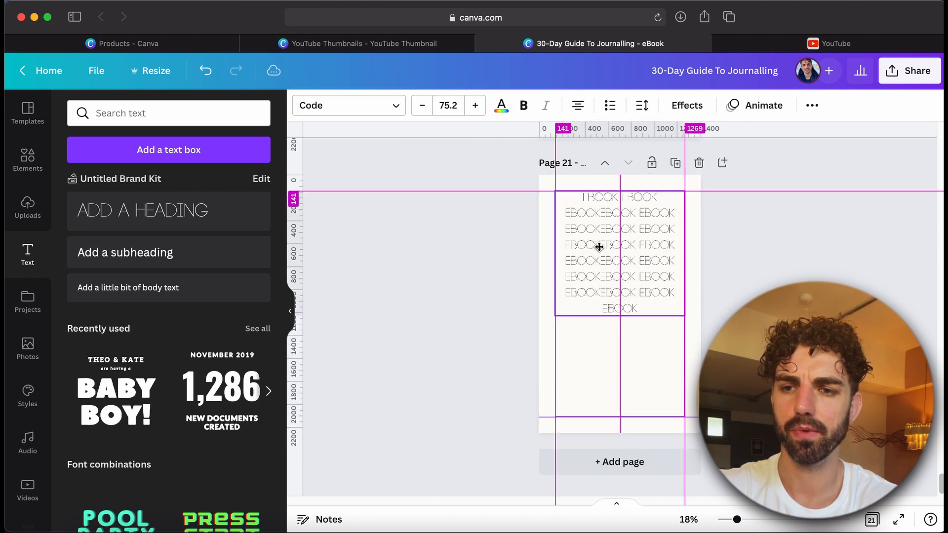
Paste another set of EBOOK words at the end of the text, extending the block, and deselect it
{"action": "left_click", "coordinate": [642, 306]}
{"action": "key", "text": "super+v"}
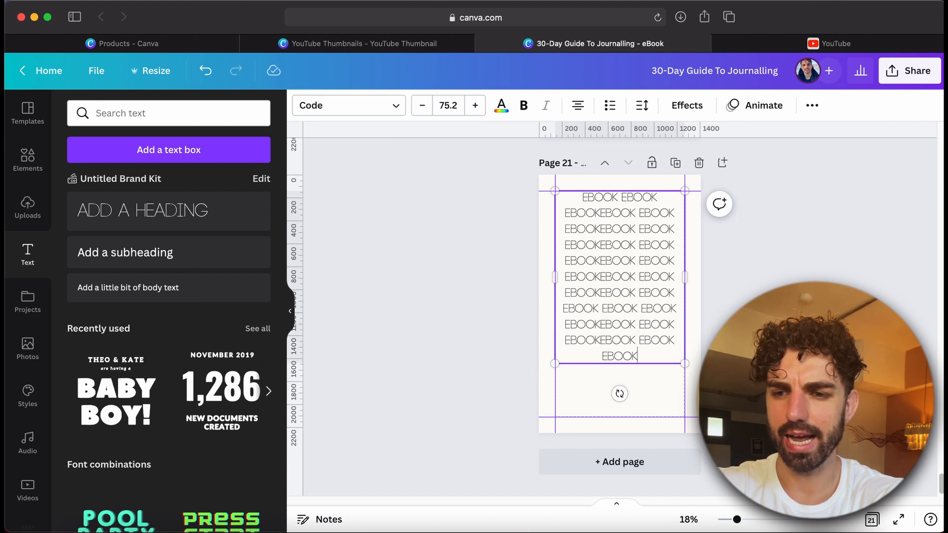
{"action": "left_click", "coordinate": [484, 319]}
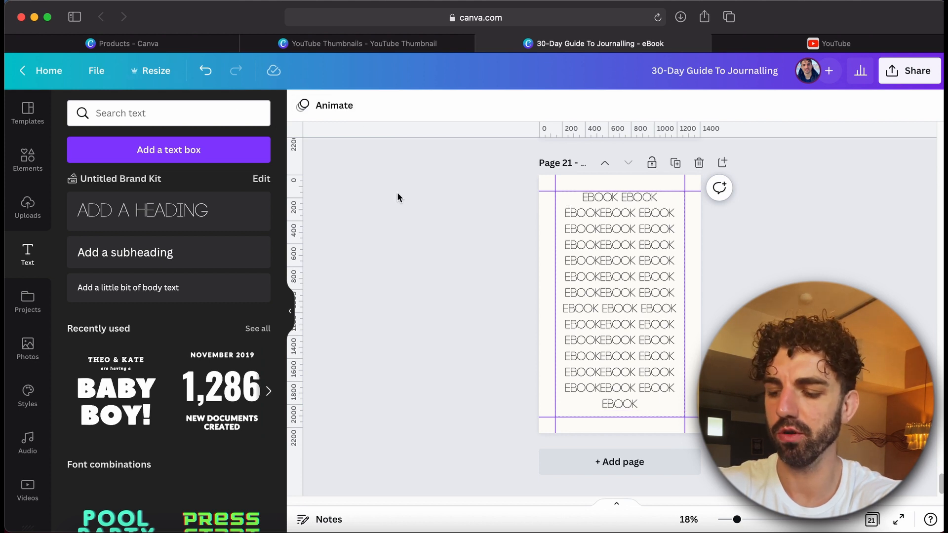
Hide the rulers and guides on the page
{"action": "key", "text": "shift+r"}
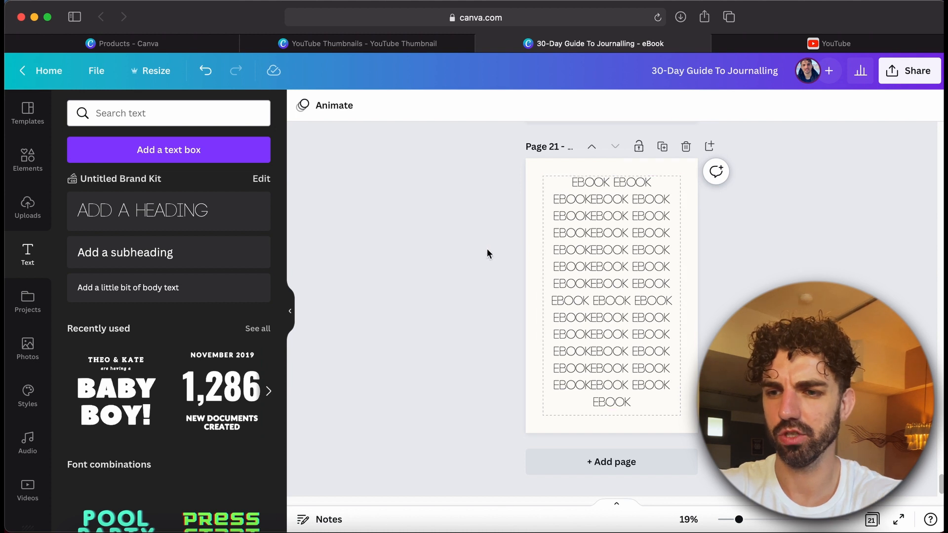
{"action": "left_click", "coordinate": [96, 70]}
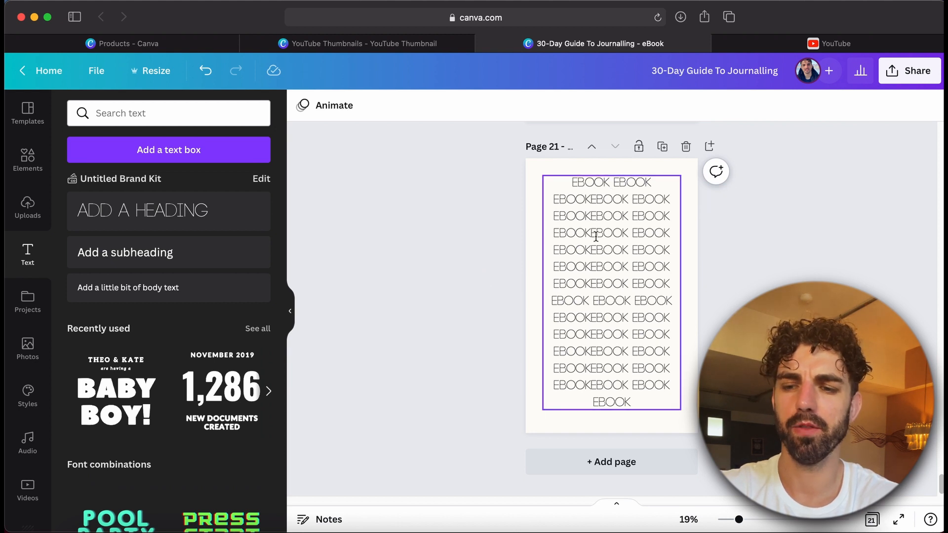
Add a new blank page after page 21
{"action": "scroll", "coordinate": [478, 250], "scroll_direction": "up", "scroll_amount": 10}
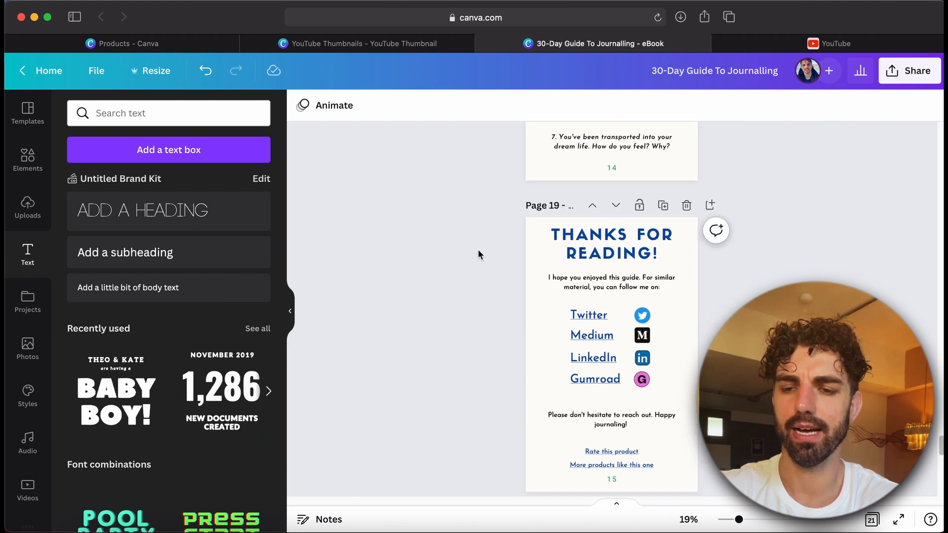
{"action": "scroll", "coordinate": [478, 254], "scroll_direction": "down", "scroll_amount": 10}
{"action": "left_click", "coordinate": [556, 464]}
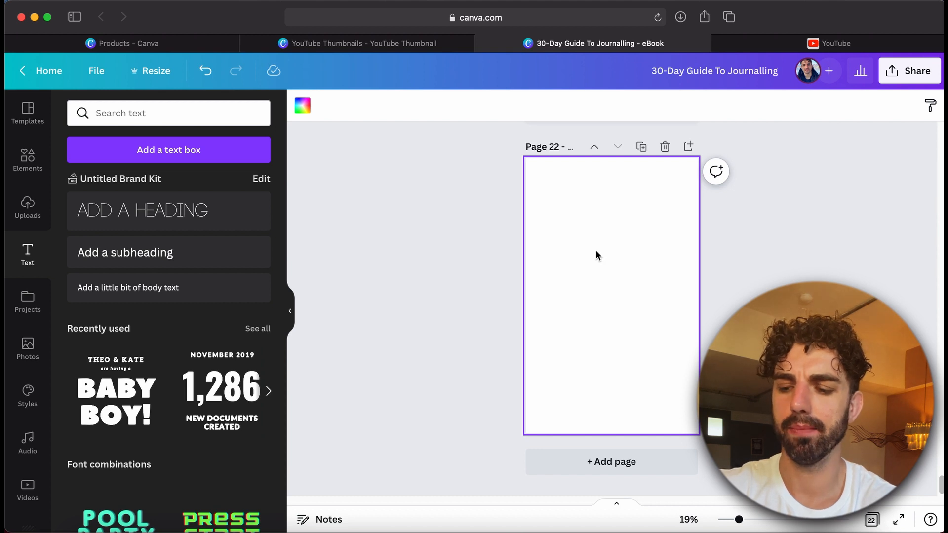
Add a square and a circle shape to the new page 22
{"action": "key", "text": "r"}
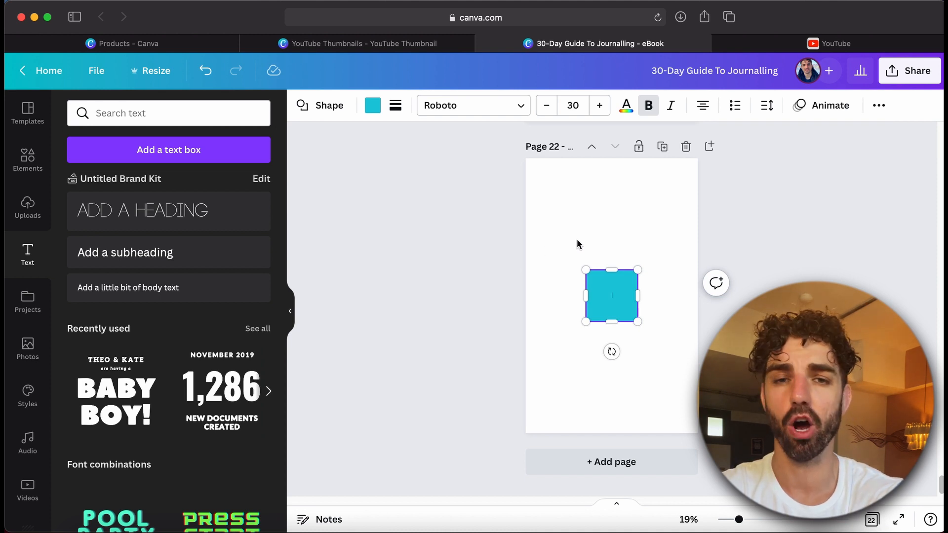
{"action": "left_click", "coordinate": [582, 212]}
{"action": "key", "text": "r"}
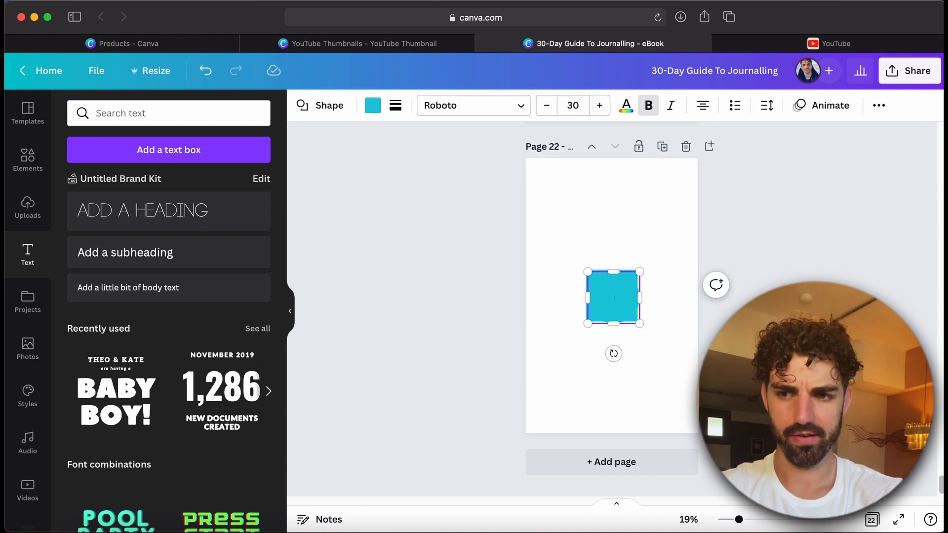
{"action": "left_click", "coordinate": [571, 359]}
{"action": "key", "text": "c"}
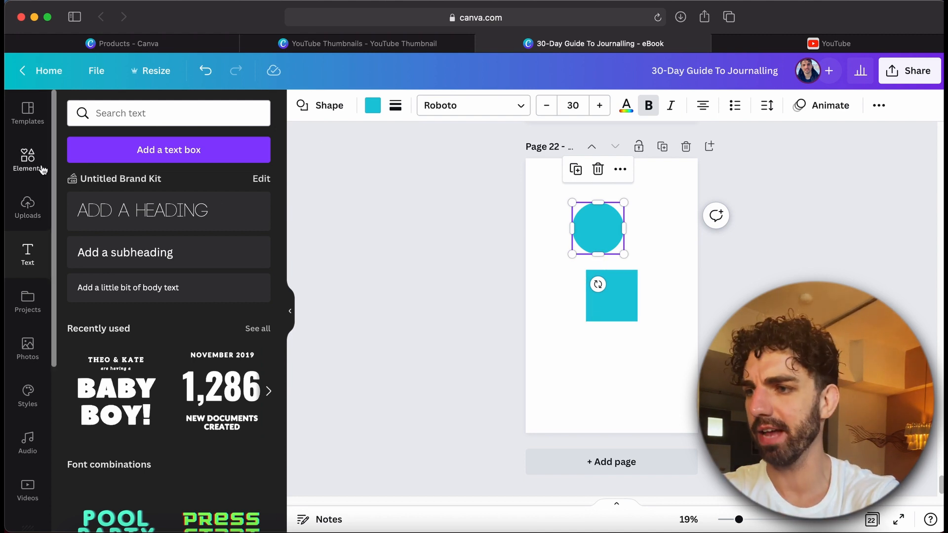
Apply the Robots in Lightspeed eBook template to page 22
{"action": "left_click", "coordinate": [23, 123]}
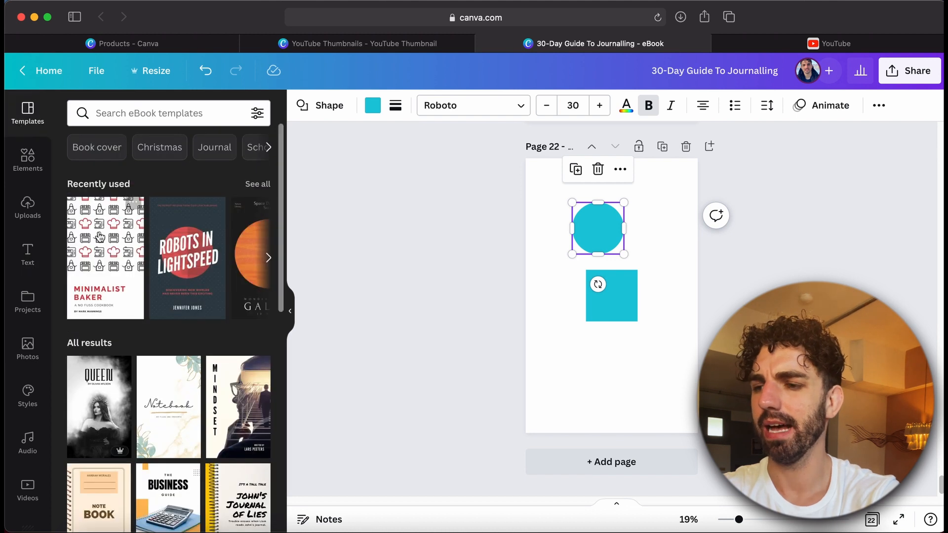
{"action": "left_click", "coordinate": [167, 257]}
{"action": "left_click", "coordinate": [584, 364]}
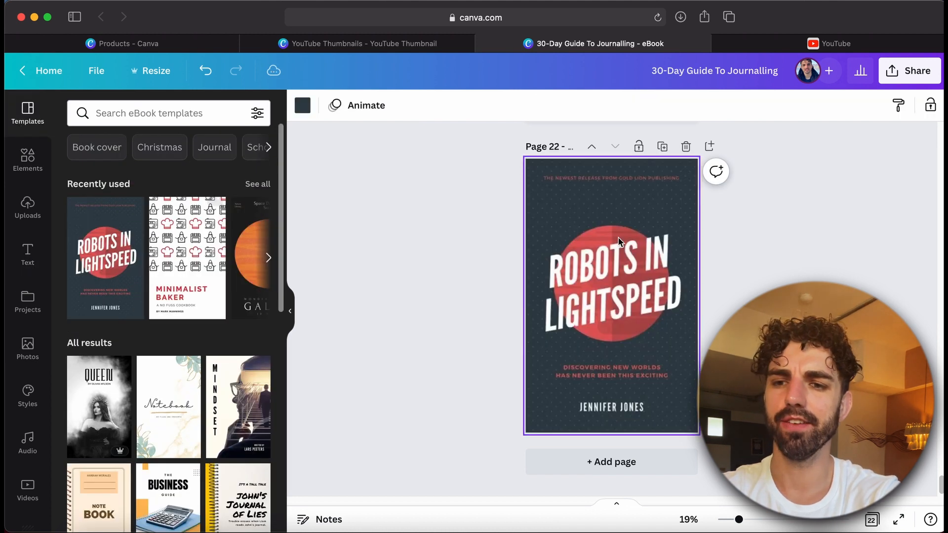
Duplicate the Robots in Lightspeed page
{"action": "left_click", "coordinate": [662, 147]}
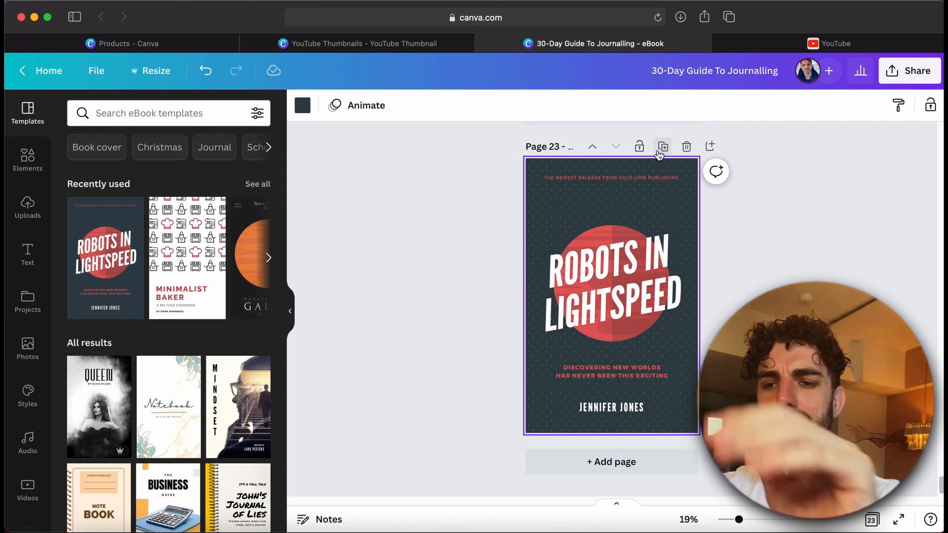
{"action": "scroll", "coordinate": [640, 242], "scroll_direction": "up", "scroll_amount": 3}
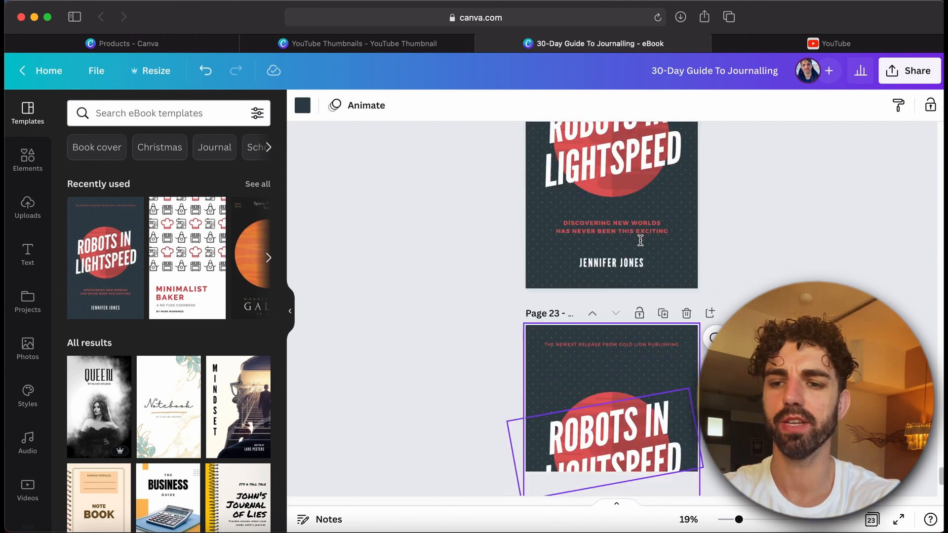
{"action": "scroll", "coordinate": [640, 242], "scroll_direction": "down", "scroll_amount": 3}
Delete the red circle graphic from the duplicated page 23
{"action": "left_click_drag", "start_coordinate": [608, 348], "coordinate": [622, 397]}
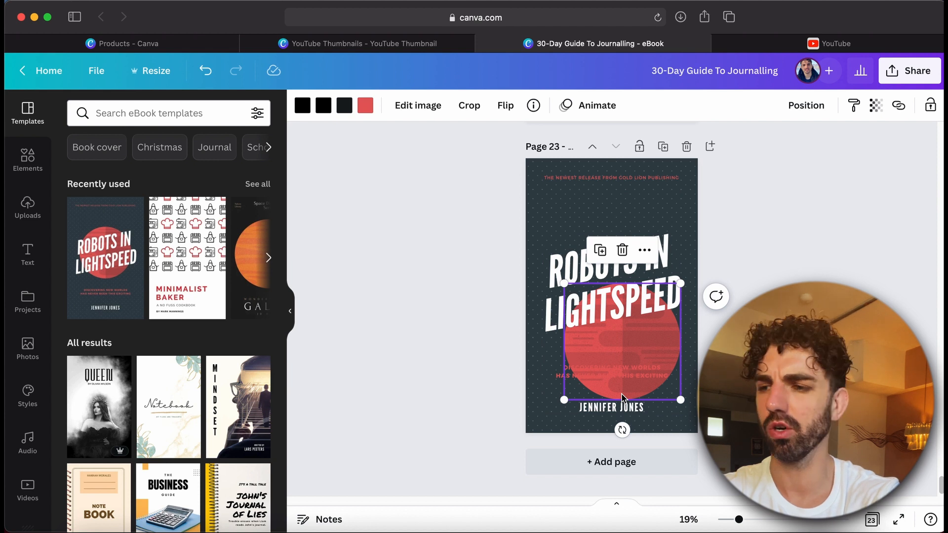
{"action": "key", "text": "Delete"}
{"action": "scroll", "coordinate": [164, 327], "scroll_direction": "down", "scroll_amount": 5}
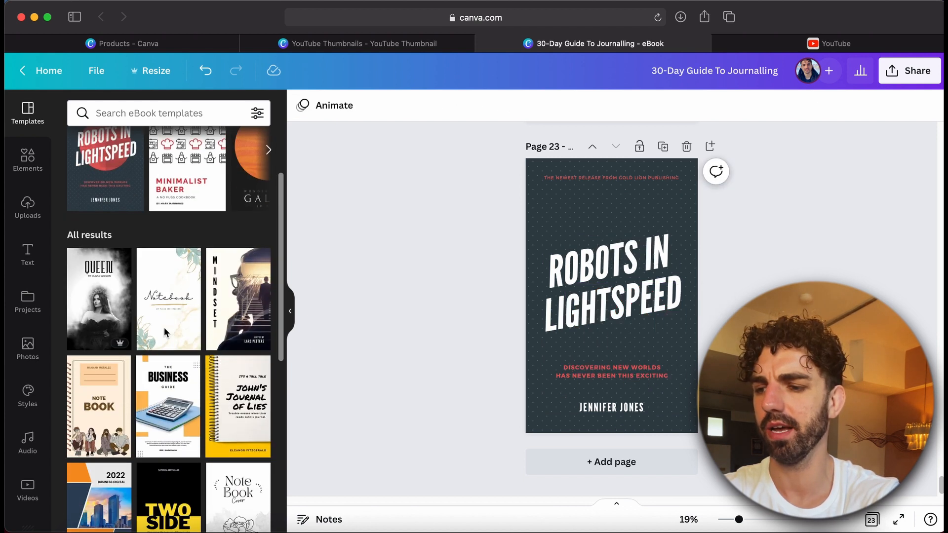
{"action": "scroll", "coordinate": [164, 331], "scroll_direction": "up", "scroll_amount": 6}
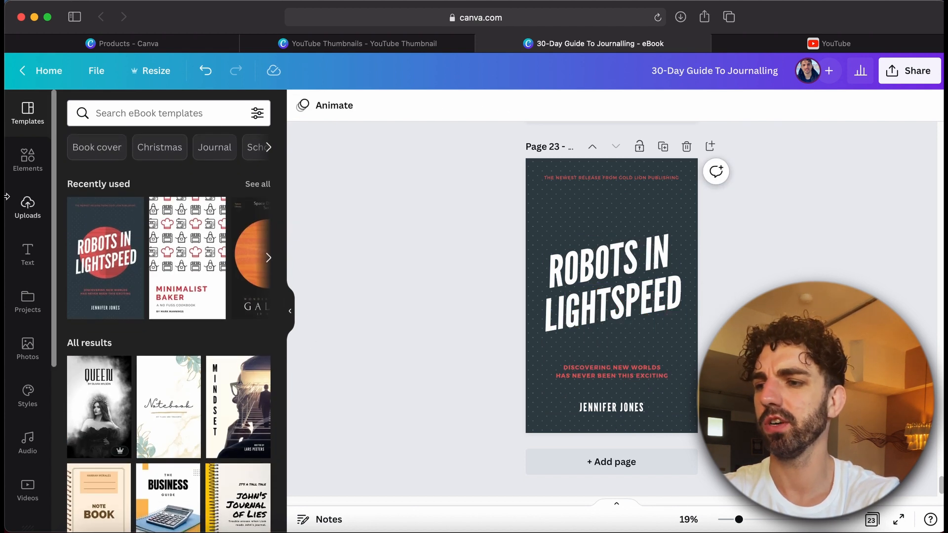
Search elements for planet and add the Earth graphic to page 23
{"action": "left_click", "coordinate": [23, 171]}
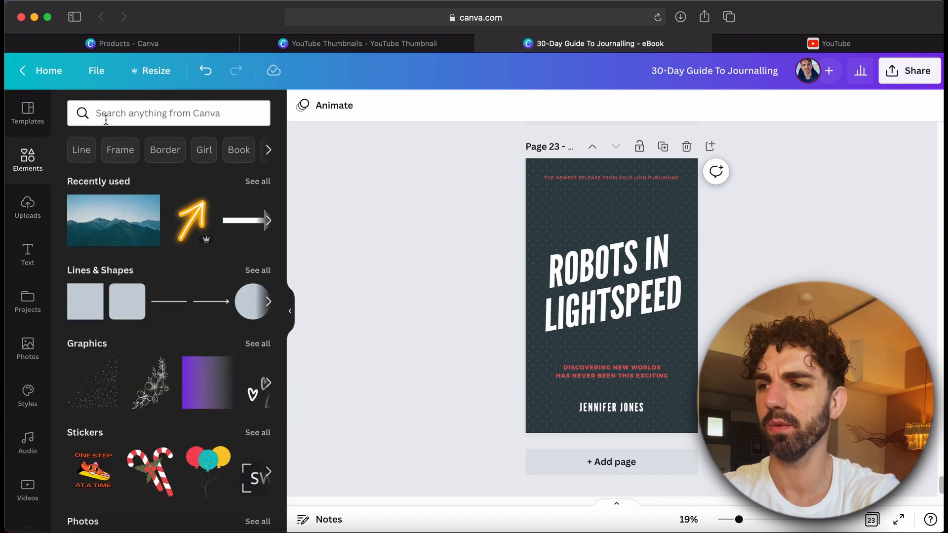
{"action": "left_click", "coordinate": [106, 118]}
{"action": "type", "text": "planet"}
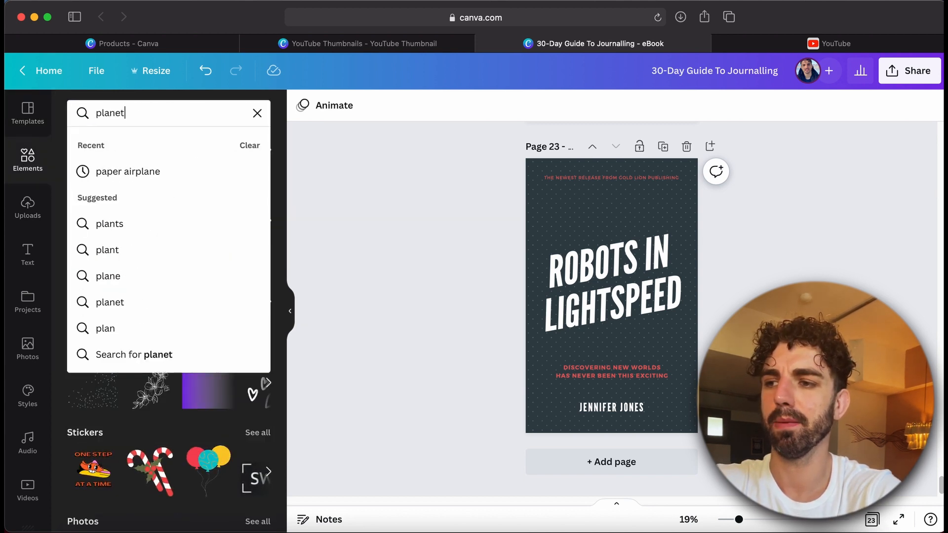
{"action": "key", "text": "Return"}
{"action": "left_click", "coordinate": [93, 254]}
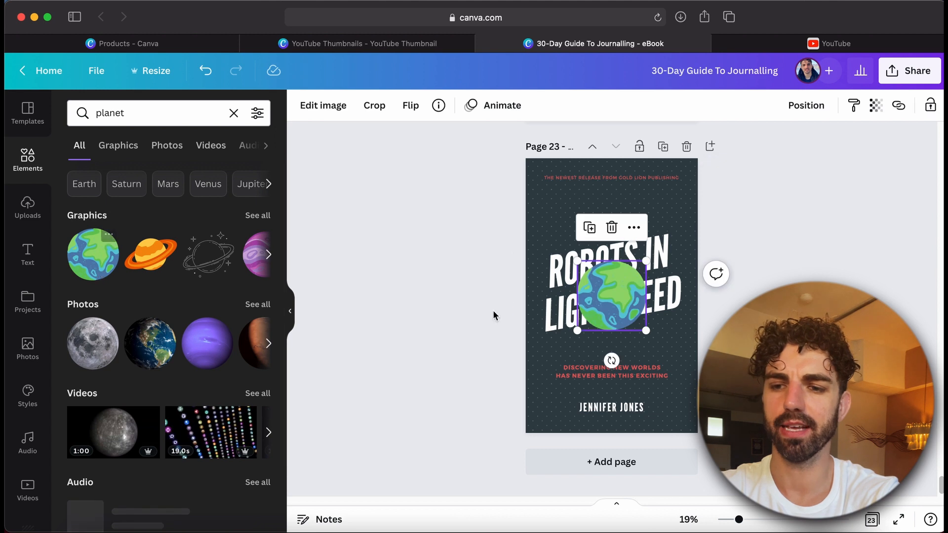
Delete both Robots in Lightspeed pages and add a new blank page 22
{"action": "scroll", "coordinate": [590, 330], "scroll_direction": "up", "scroll_amount": 10}
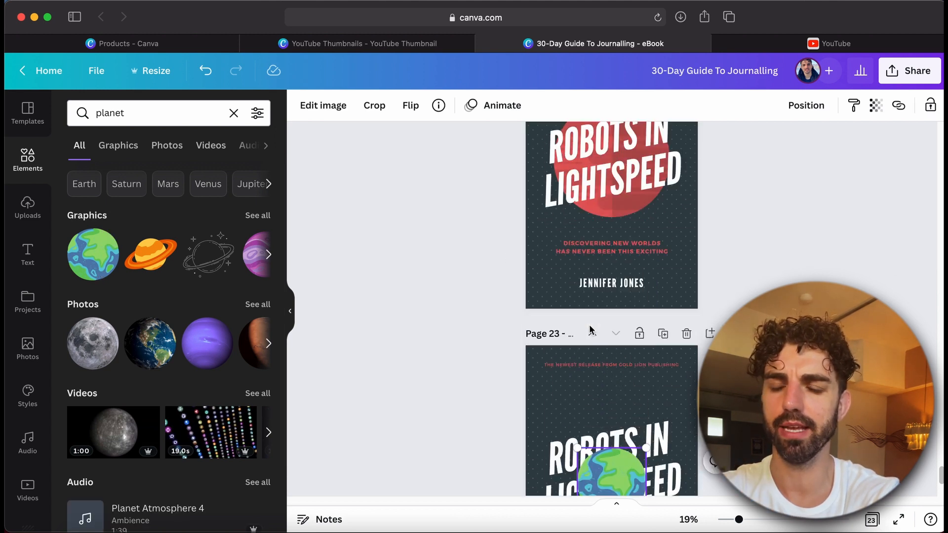
{"action": "scroll", "coordinate": [591, 330], "scroll_direction": "down", "scroll_amount": 2}
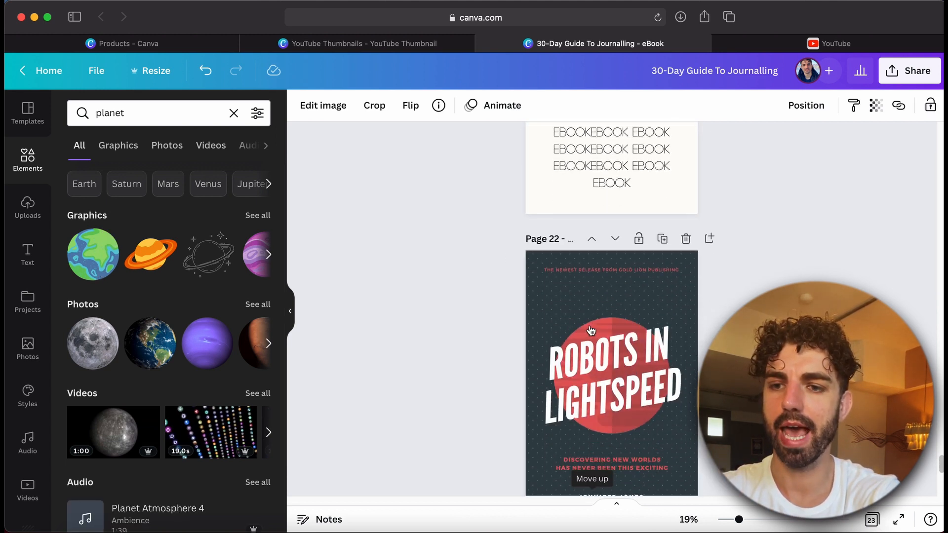
{"action": "left_click", "coordinate": [686, 240]}
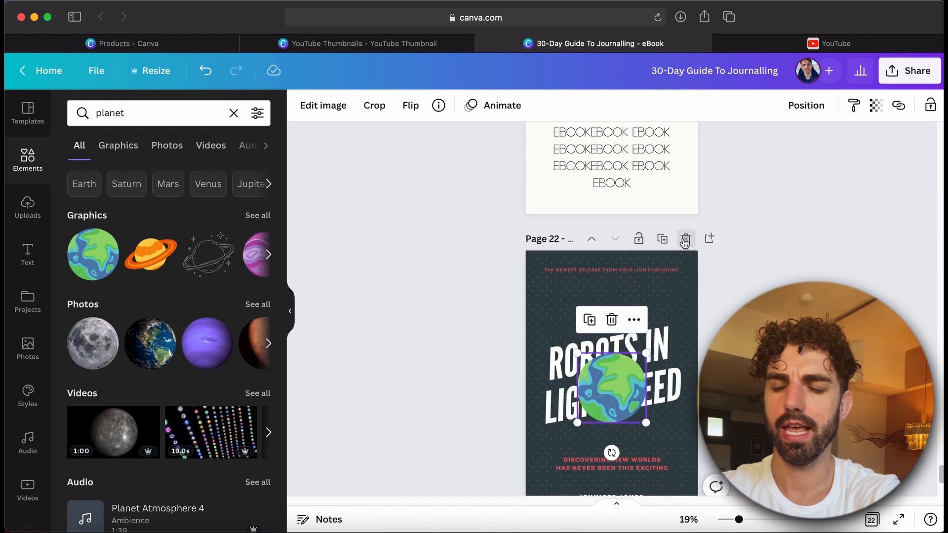
{"action": "left_click", "coordinate": [686, 240]}
{"action": "left_click", "coordinate": [575, 464]}
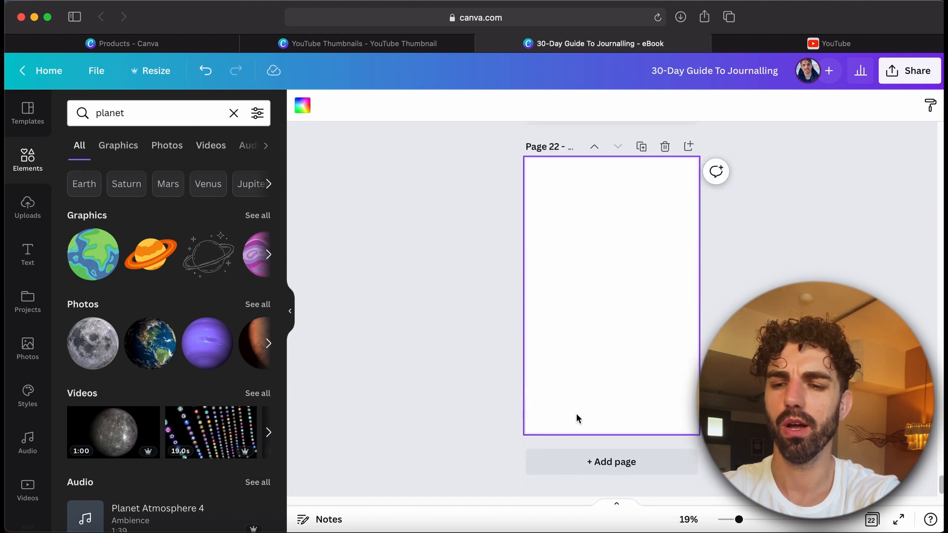
Add a circle and a square to page 22, moving the square to the upper-left area
{"action": "key", "text": "c"}
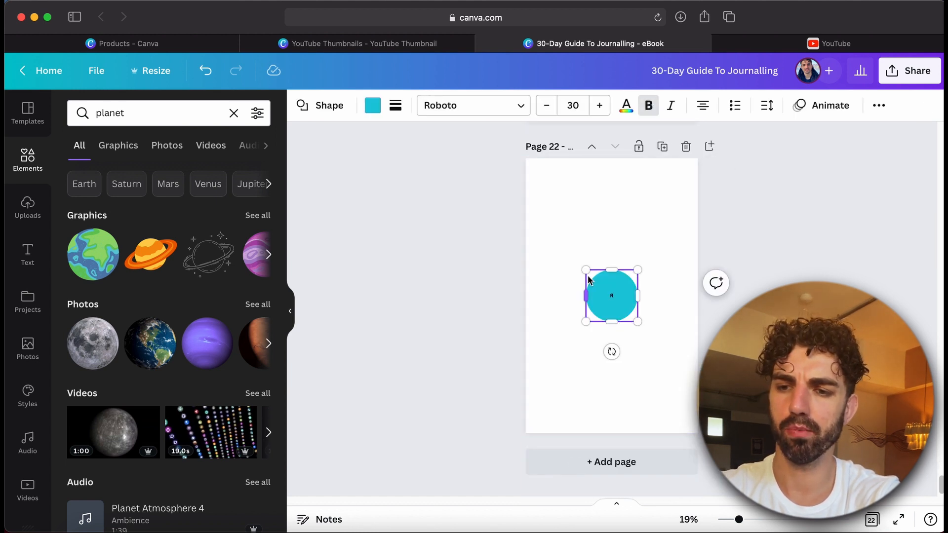
{"action": "left_click", "coordinate": [588, 257]}
{"action": "key", "text": "r"}
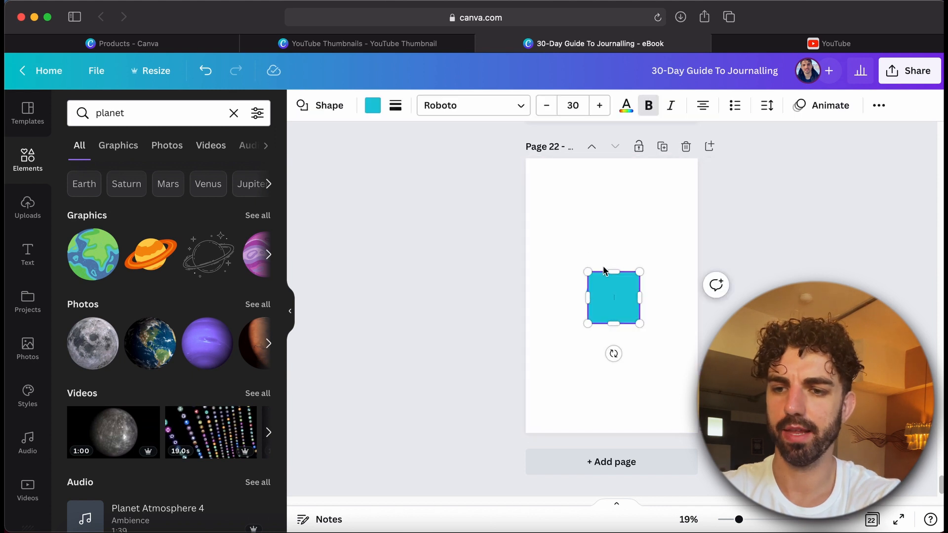
{"action": "left_click", "coordinate": [565, 256]}
{"action": "left_click_drag", "start_coordinate": [620, 301], "coordinate": [587, 214]}
Swap the square's shape through several options, triangle, burst and arrows, finishing with a heart
{"action": "left_click", "coordinate": [326, 107]}
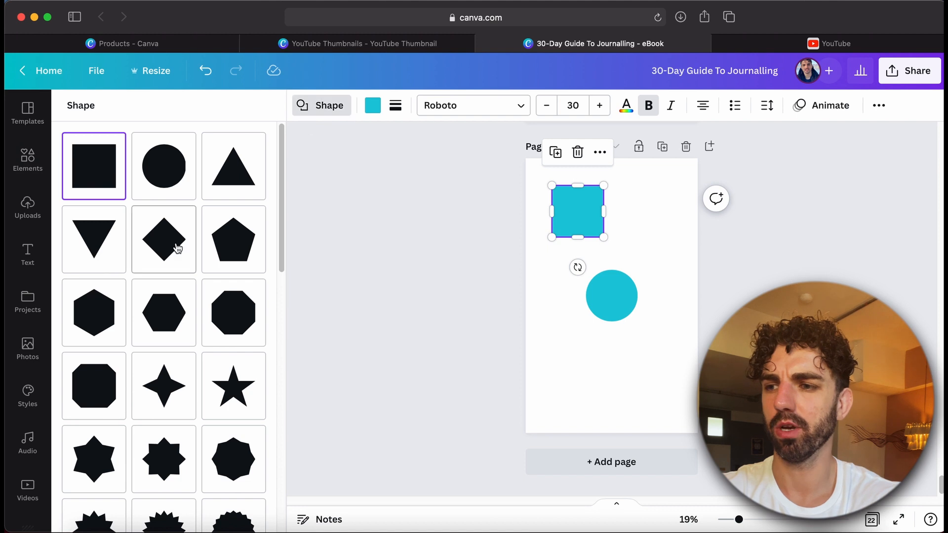
{"action": "left_click", "coordinate": [224, 176]}
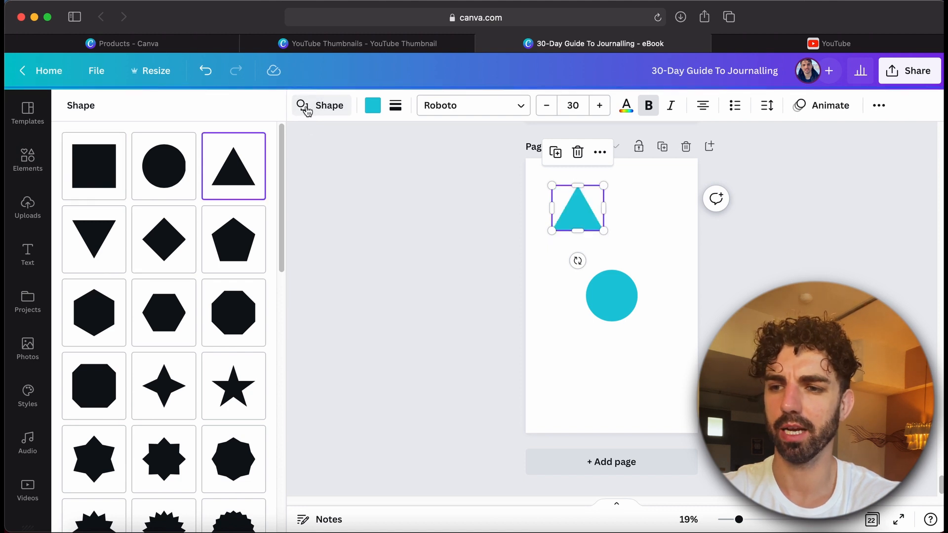
{"action": "scroll", "coordinate": [163, 334], "scroll_direction": "down", "scroll_amount": 3}
{"action": "left_click", "coordinate": [233, 409]}
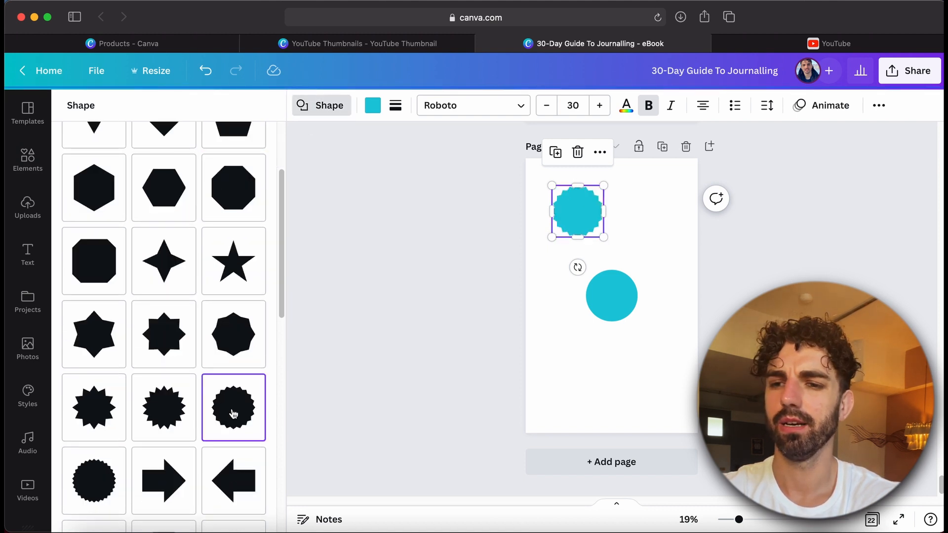
{"action": "scroll", "coordinate": [233, 408], "scroll_direction": "down", "scroll_amount": 6}
{"action": "left_click", "coordinate": [228, 376]}
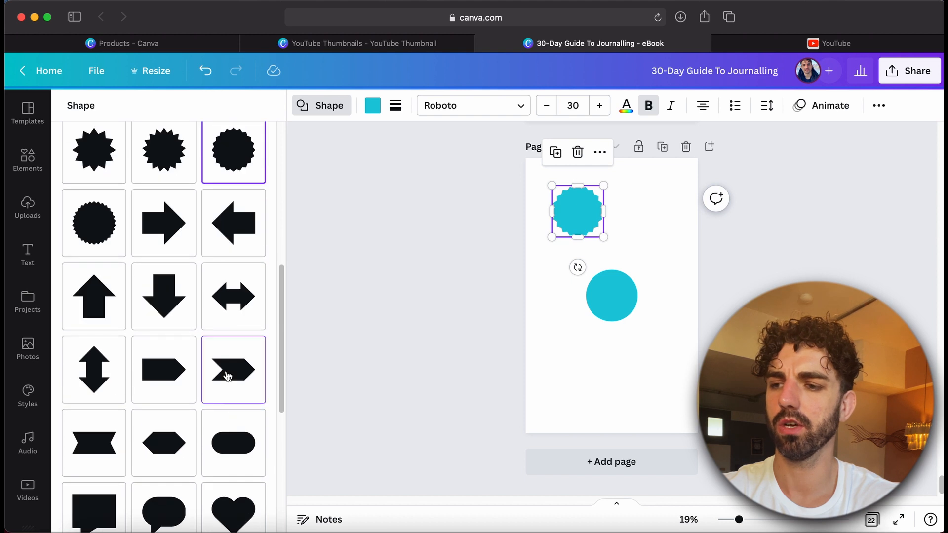
{"action": "left_click", "coordinate": [230, 313]}
{"action": "left_click", "coordinate": [177, 311]}
{"action": "left_click", "coordinate": [176, 237]}
{"action": "scroll", "coordinate": [175, 239], "scroll_direction": "down", "scroll_amount": 7}
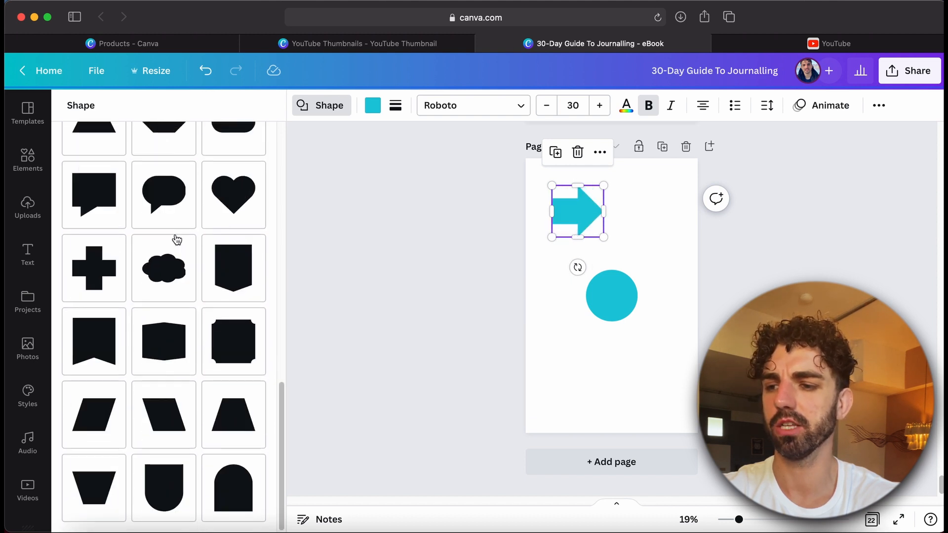
{"action": "left_click", "coordinate": [226, 225]}
Move the circle lower on the page
{"action": "left_click", "coordinate": [615, 299]}
{"action": "left_click_drag", "start_coordinate": [615, 298], "coordinate": [616, 342]}
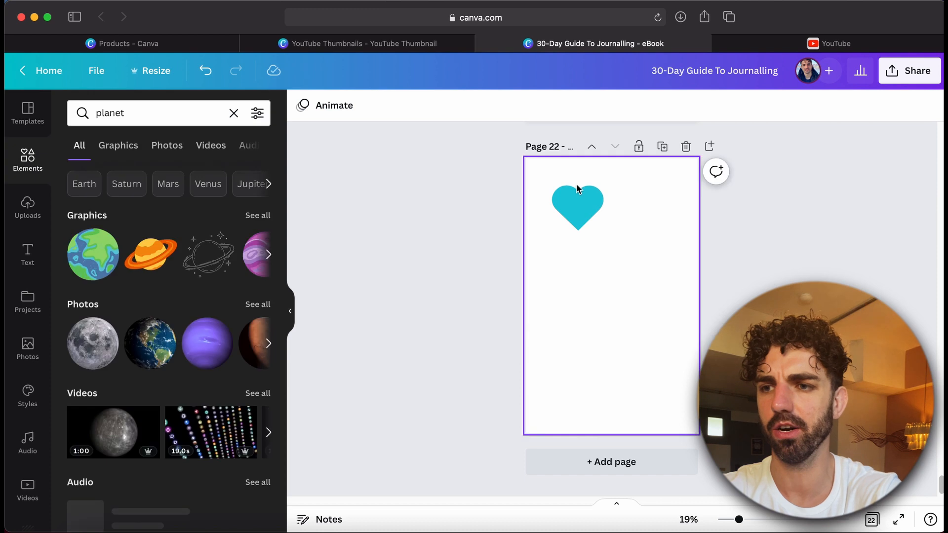
Recolour the heart with a custom light peach colour #FDCCBD
{"action": "left_click", "coordinate": [576, 191]}
{"action": "left_click", "coordinate": [373, 111]}
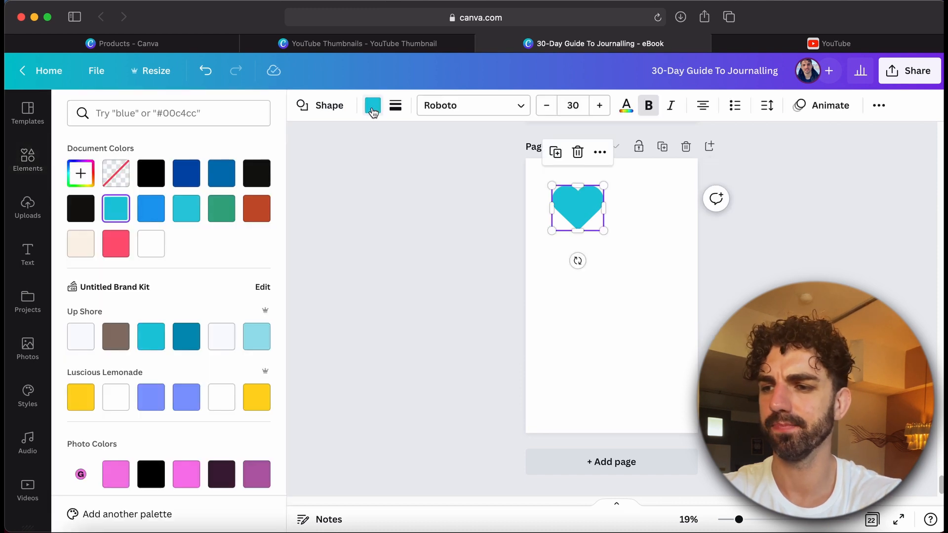
{"action": "left_click", "coordinate": [261, 213]}
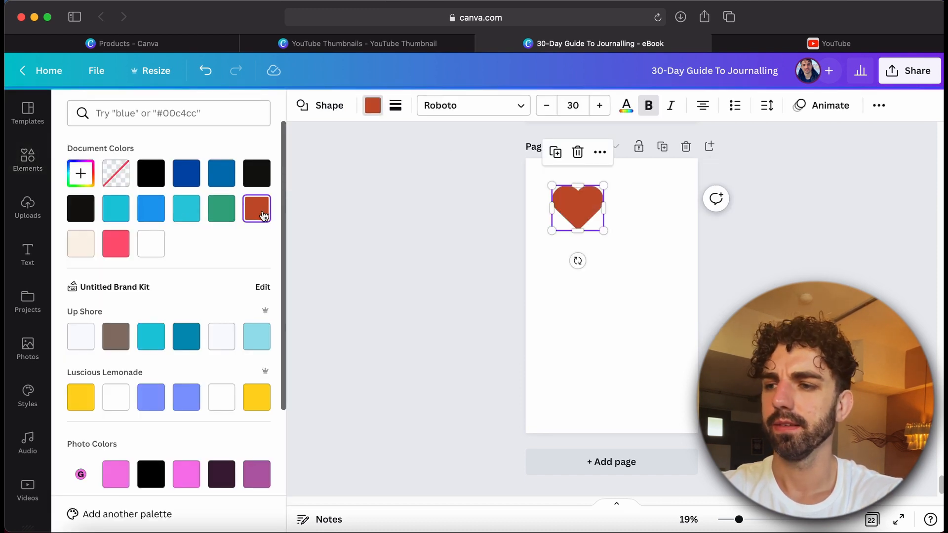
{"action": "left_click", "coordinate": [81, 174]}
{"action": "left_click_drag", "start_coordinate": [152, 241], "coordinate": [122, 206]}
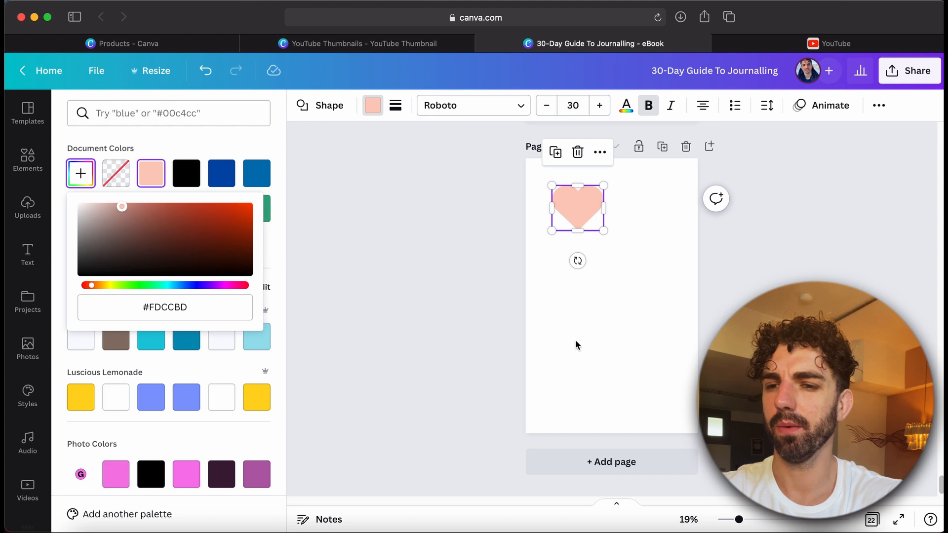
{"action": "key", "text": "Escape"}
Enlarge the heart so it fills most of the upper page
{"action": "left_click_drag", "start_coordinate": [603, 230], "coordinate": [619, 251]}
{"action": "left_click", "coordinate": [649, 365]}
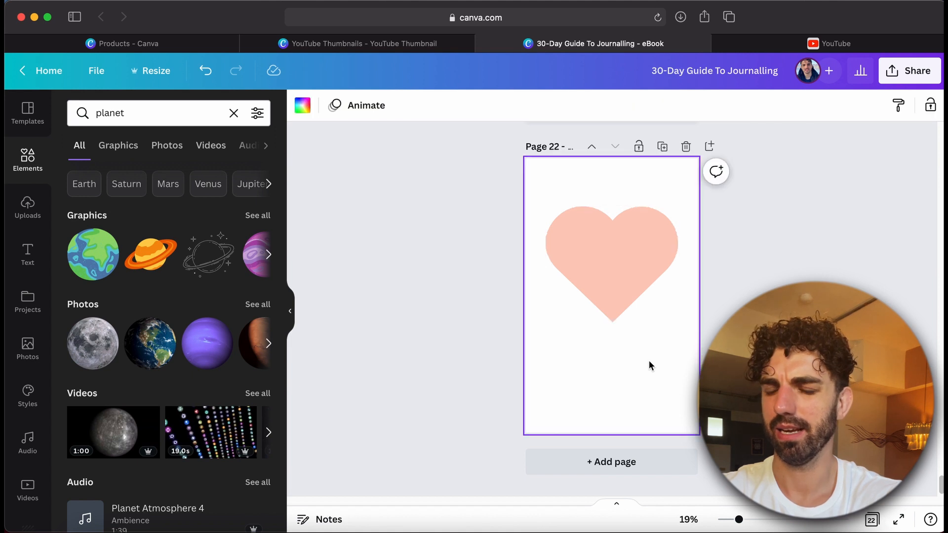
Give the heart a dotted black border with a border weight of 51
{"action": "left_click_drag", "start_coordinate": [623, 319], "coordinate": [623, 339]}
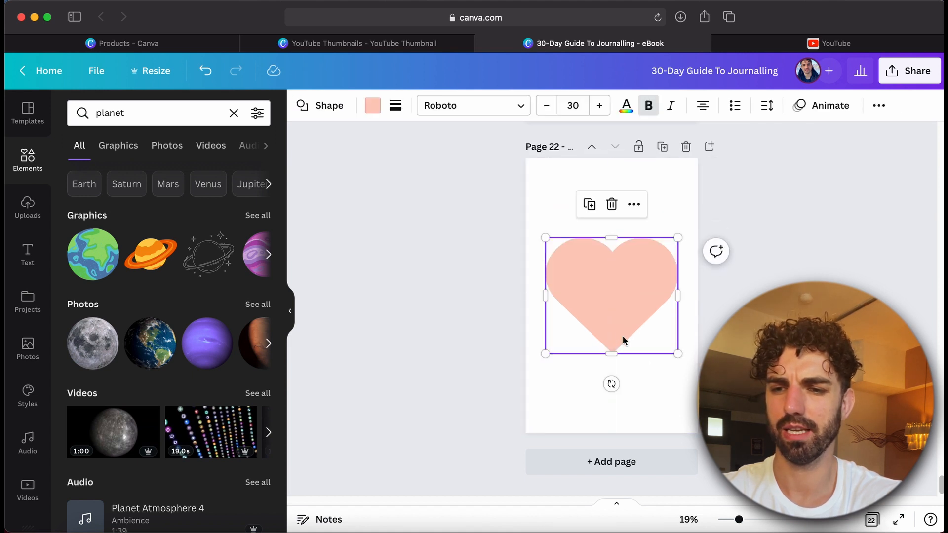
{"action": "left_click", "coordinate": [661, 387]}
{"action": "left_click", "coordinate": [614, 269]}
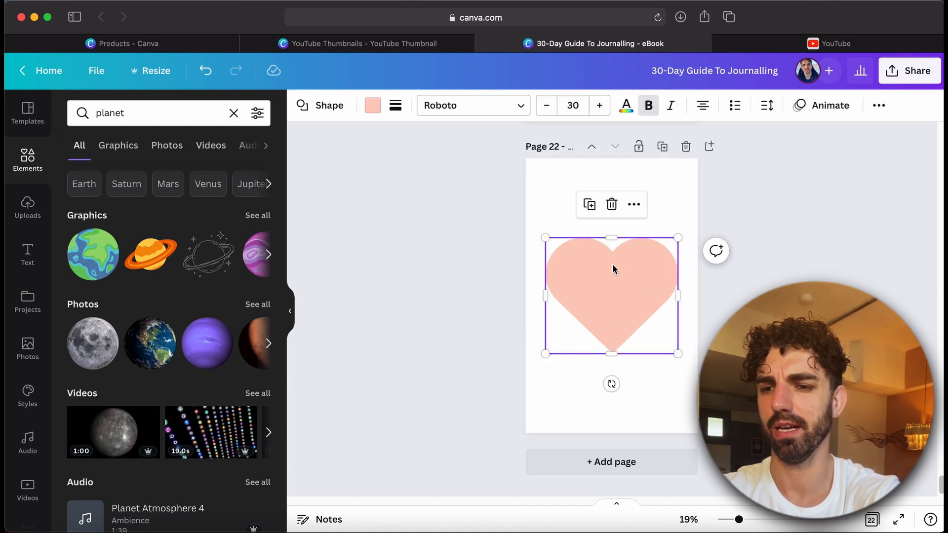
{"action": "left_click", "coordinate": [397, 105]}
{"action": "left_click", "coordinate": [475, 144]}
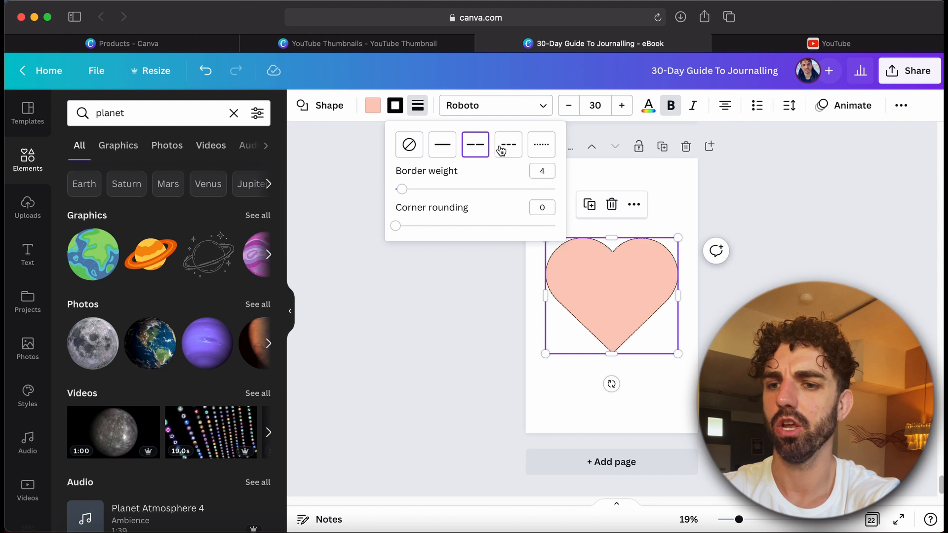
{"action": "left_click", "coordinate": [508, 144]}
{"action": "left_click", "coordinate": [534, 154]}
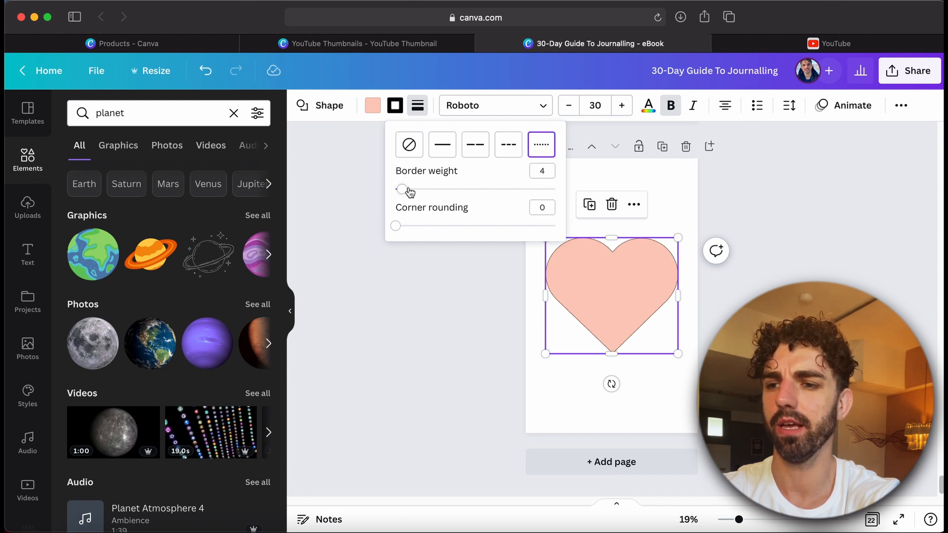
{"action": "left_click_drag", "start_coordinate": [401, 189], "coordinate": [476, 191]}
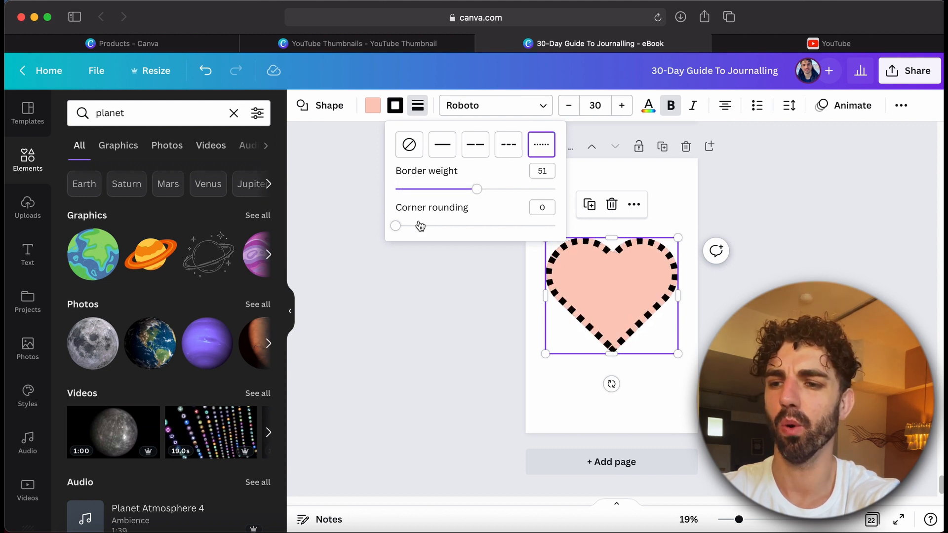
Move the heart back up toward the top of the page
{"action": "left_click", "coordinate": [615, 395]}
{"action": "left_click_drag", "start_coordinate": [614, 316], "coordinate": [614, 254]}
{"action": "left_click", "coordinate": [627, 359]}
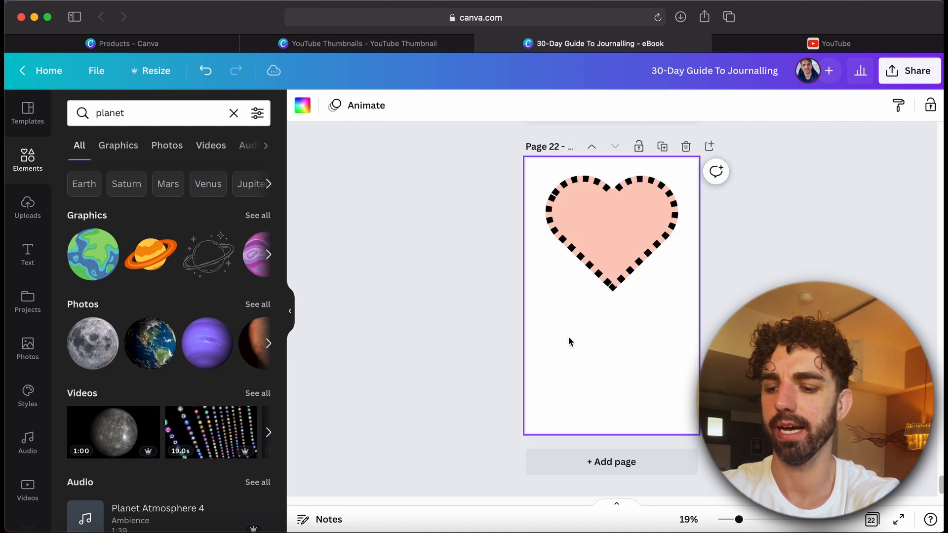
Add a square shape and position it below the heart
{"action": "key", "text": "r"}
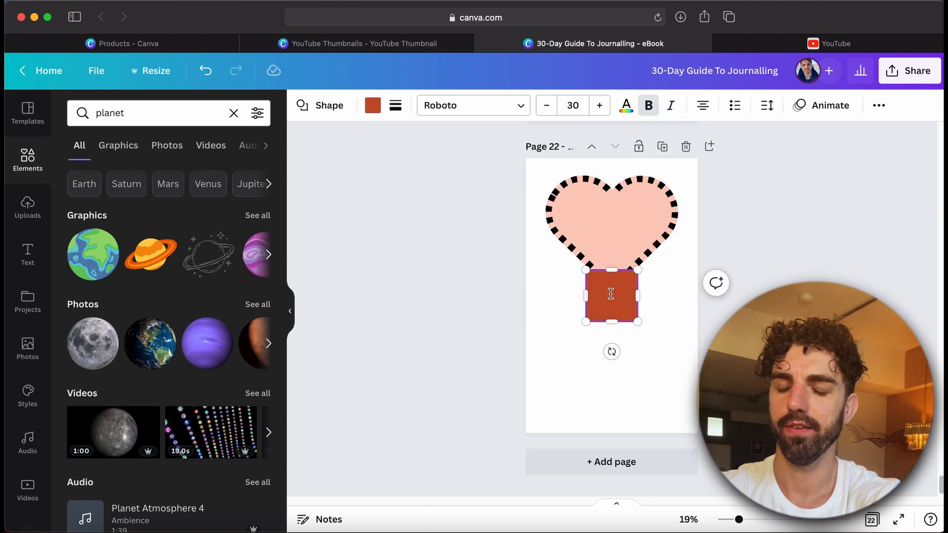
{"action": "left_click", "coordinate": [651, 366]}
{"action": "left_click_drag", "start_coordinate": [628, 313], "coordinate": [609, 367]}
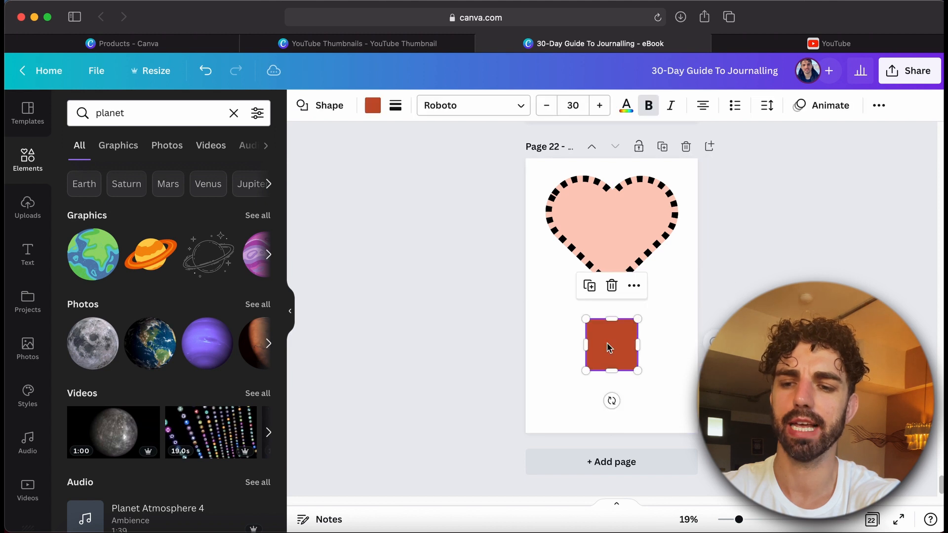
{"action": "left_click", "coordinate": [673, 355]}
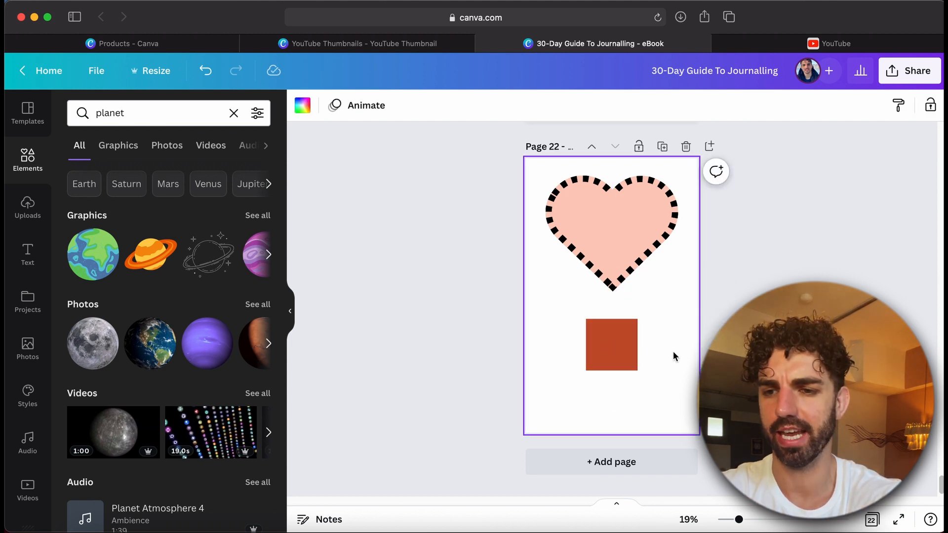
Round the square's corners by setting its corner rounding to 60
{"action": "left_click", "coordinate": [610, 352]}
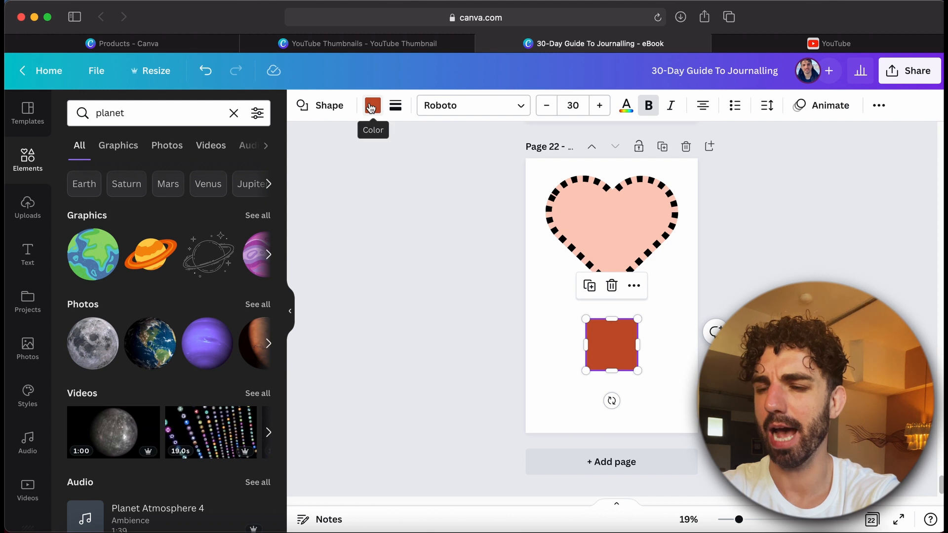
{"action": "left_click", "coordinate": [395, 105]}
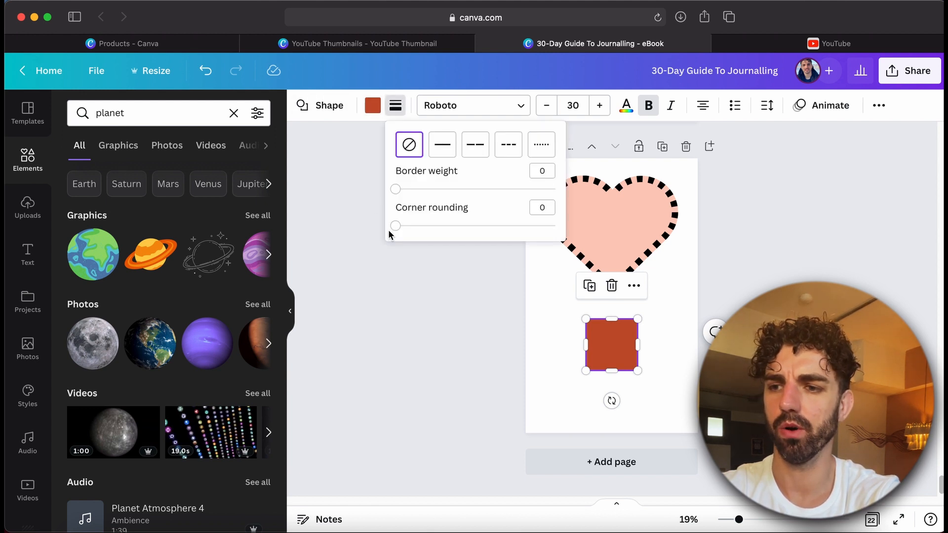
{"action": "left_click_drag", "start_coordinate": [395, 225], "coordinate": [452, 226]}
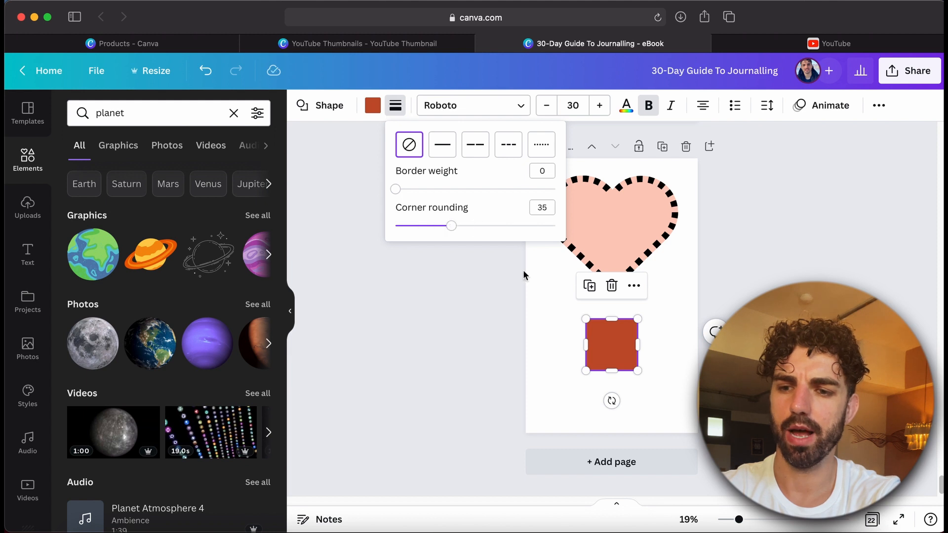
{"action": "left_click", "coordinate": [659, 362]}
{"action": "left_click", "coordinate": [630, 360]}
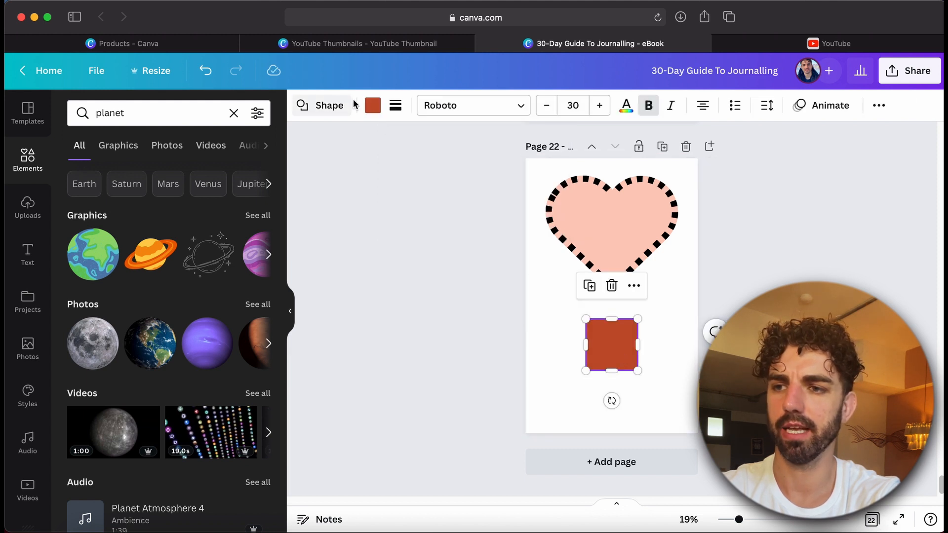
{"action": "left_click", "coordinate": [373, 105]}
{"action": "left_click", "coordinate": [397, 105]}
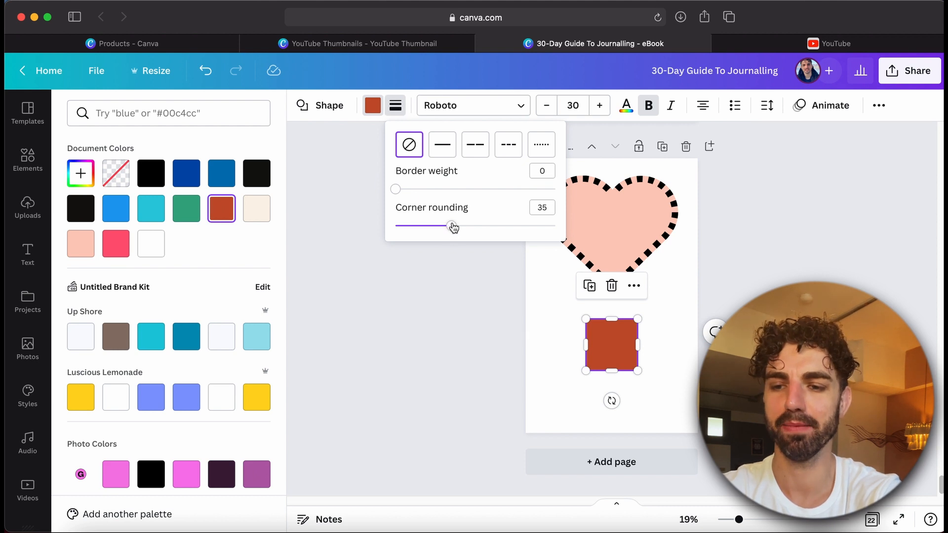
{"action": "left_click_drag", "start_coordinate": [452, 226], "coordinate": [492, 227]}
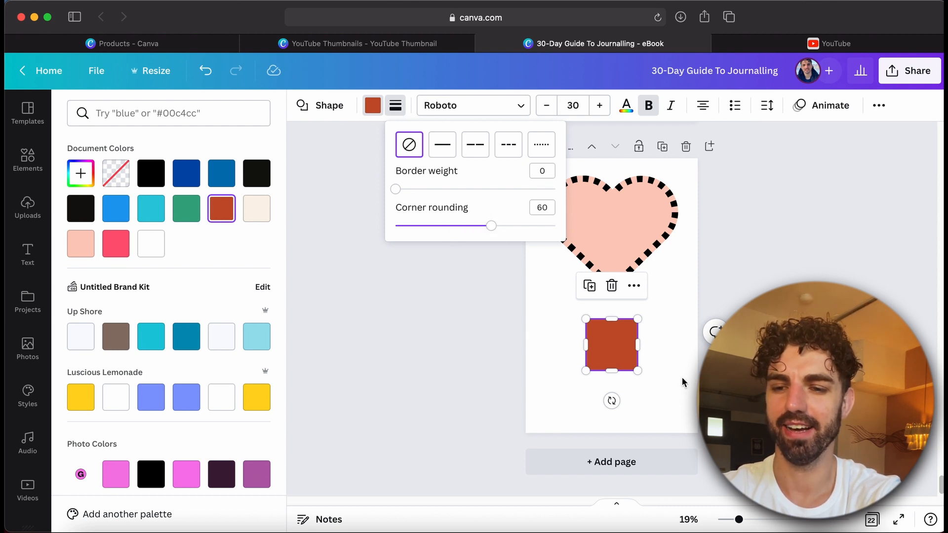
{"action": "left_click", "coordinate": [668, 366]}
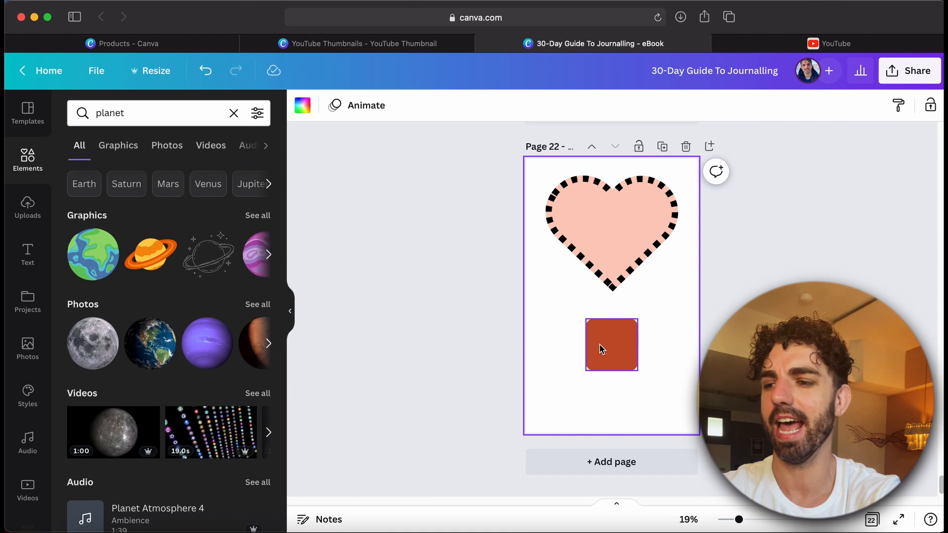
Search elements for 'twitter logo', add the blue square Twitter graphic and place it over the heart
{"action": "left_click", "coordinate": [137, 119]}
{"action": "left_click_drag", "start_coordinate": [138, 116], "coordinate": [55, 114]}
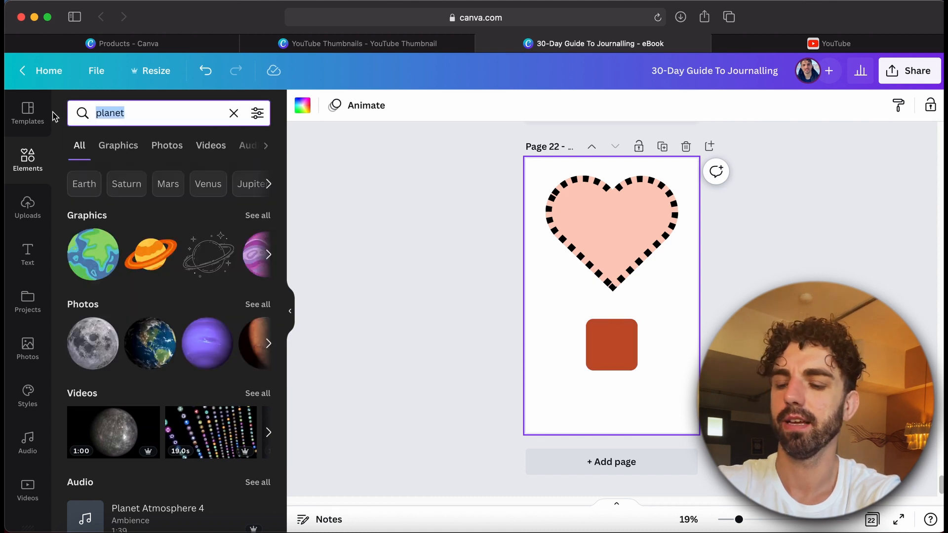
{"action": "type", "text": "twitter logo"}
{"action": "key", "text": "Return"}
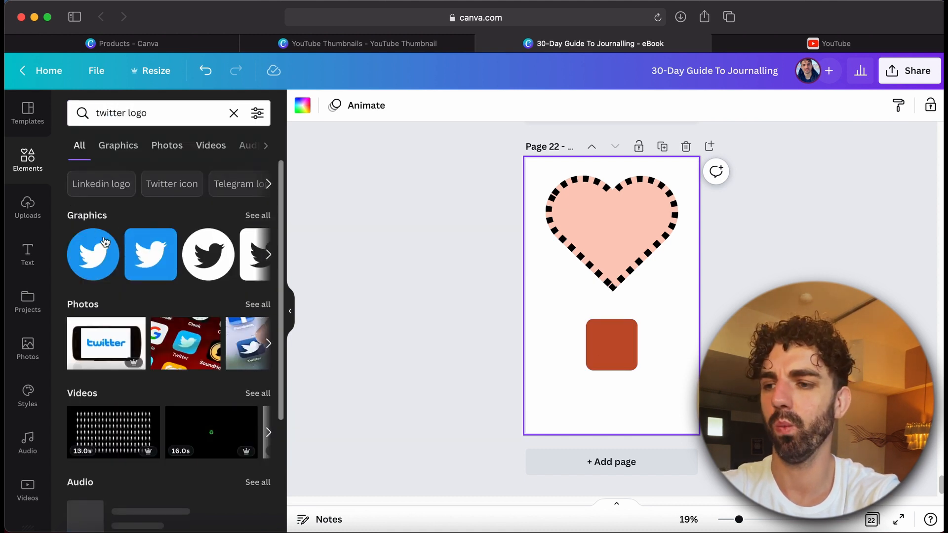
{"action": "left_click", "coordinate": [145, 262]}
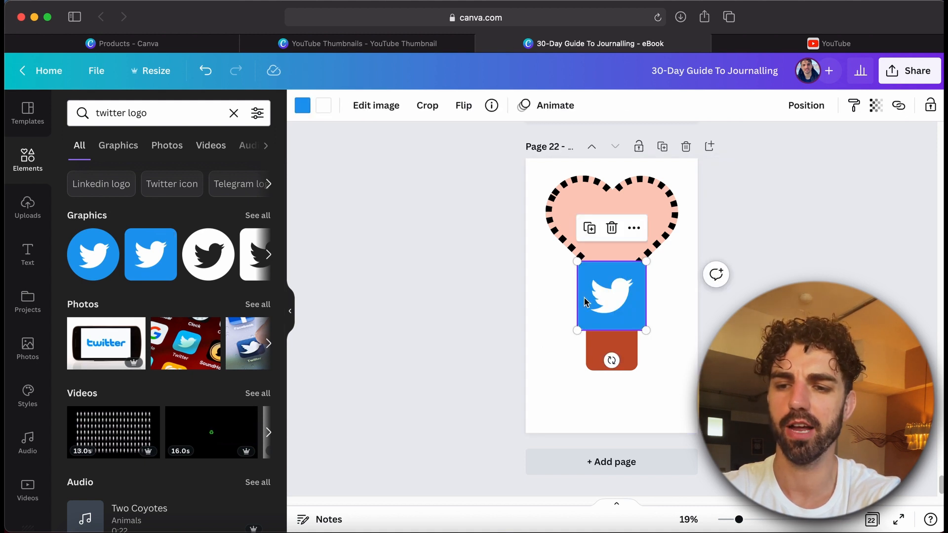
{"action": "left_click_drag", "start_coordinate": [612, 294], "coordinate": [618, 233]}
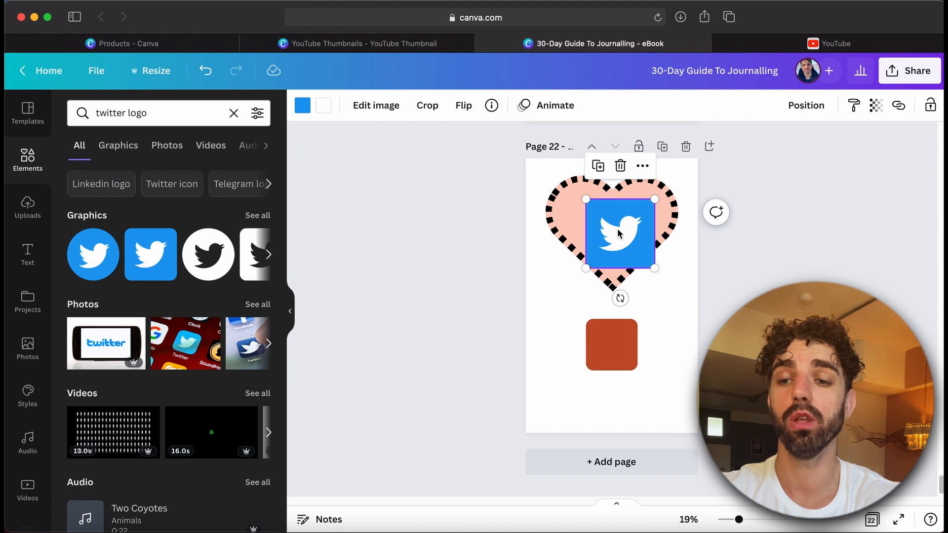
{"action": "left_click_drag", "start_coordinate": [618, 233], "coordinate": [631, 248]}
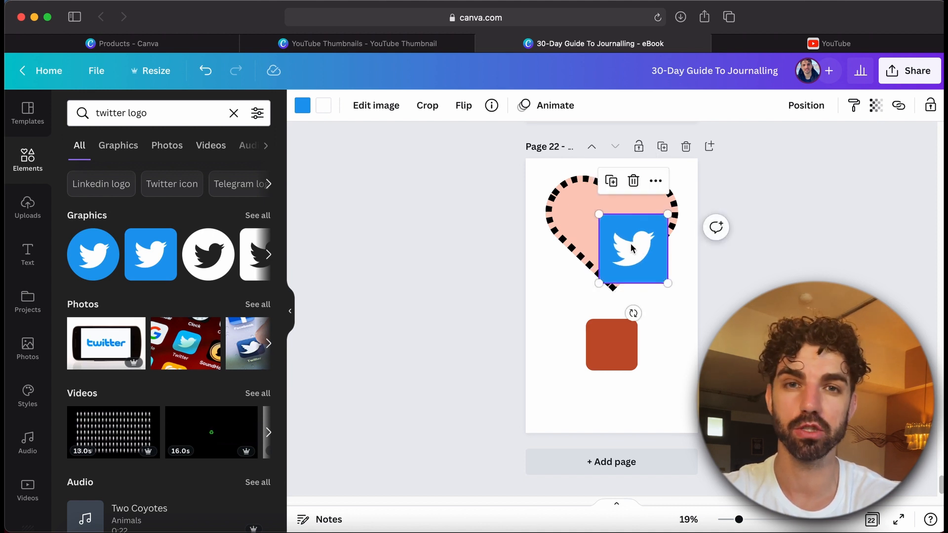